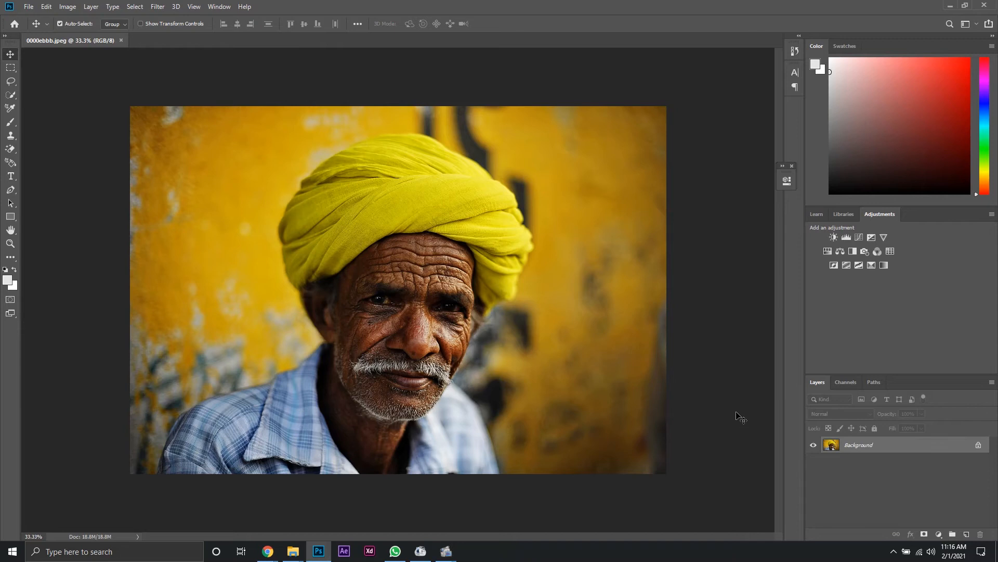
- Crop the photo evenly from both sides into a portrait frame around the man's head and shoulders
{"action": "scroll", "coordinate": [488, 360], "scroll_direction": "down", "scroll_amount": 2}
{"action": "scroll", "coordinate": [488, 360], "scroll_direction": "up", "scroll_amount": 1}
{"action": "scroll", "coordinate": [488, 359], "scroll_direction": "up", "scroll_amount": 1}
{"action": "scroll", "coordinate": [489, 363], "scroll_direction": "down", "scroll_amount": 1}
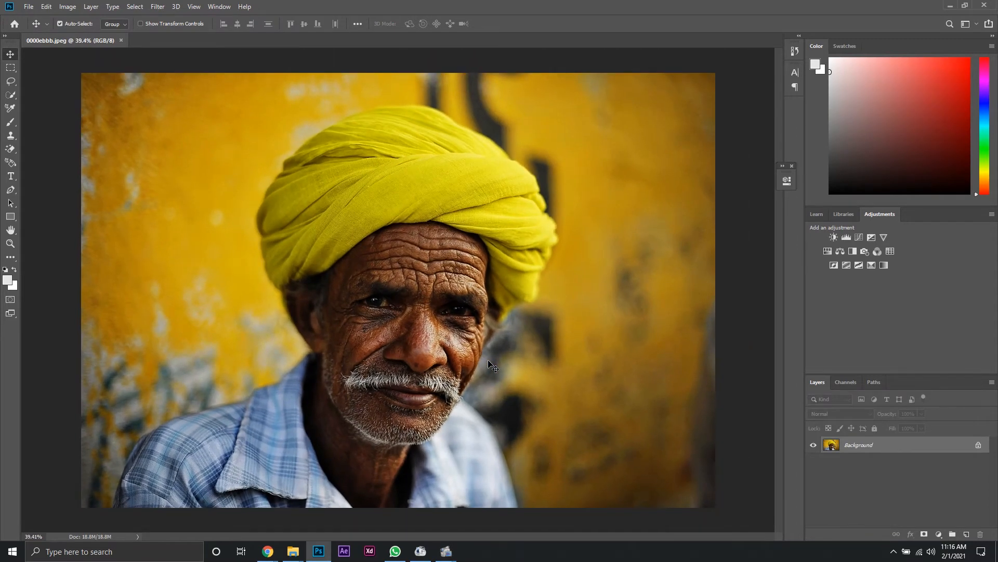
{"action": "key", "text": "c"}
{"action": "left_click", "coordinate": [9, 258]}
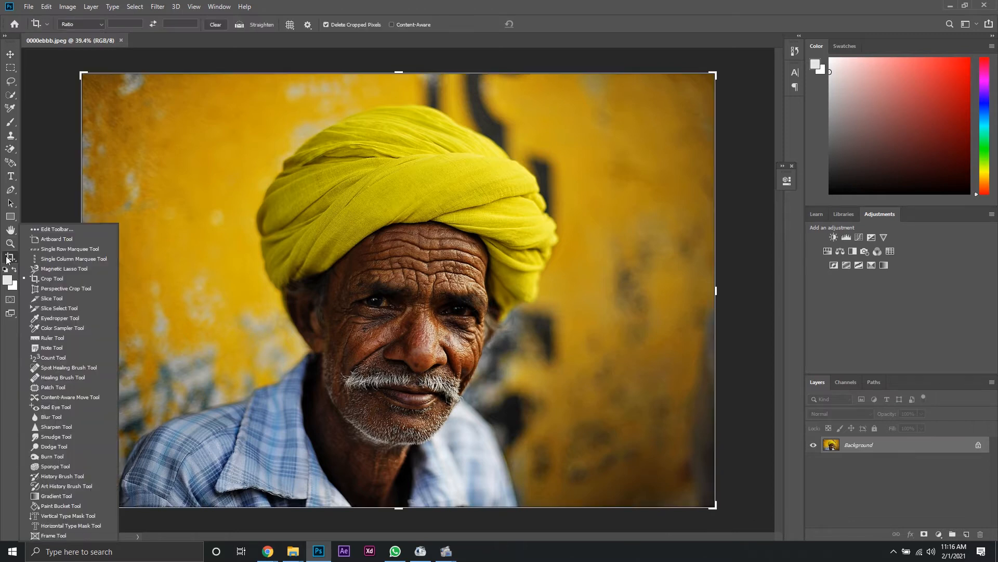
{"action": "left_click", "coordinate": [49, 277]}
{"action": "left_click_drag", "start_coordinate": [81, 291], "coordinate": [151, 304]}
{"action": "left_click_drag", "start_coordinate": [650, 292], "coordinate": [580, 300]}
{"action": "key", "text": "Return"}
{"action": "key", "text": "v"}
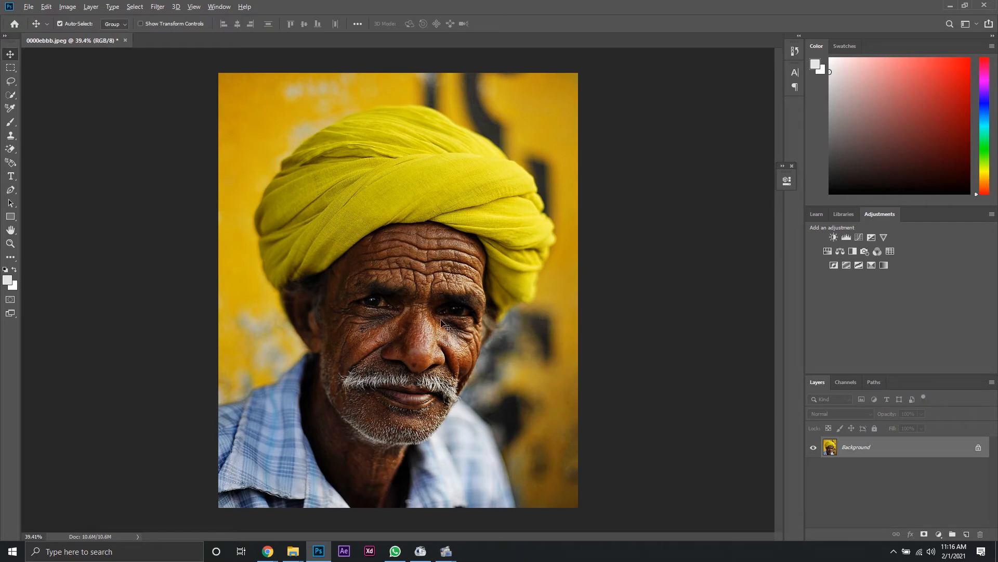
- Duplicate the background layer and name the copy "Soft"
{"action": "key", "text": "ctrl+j"}
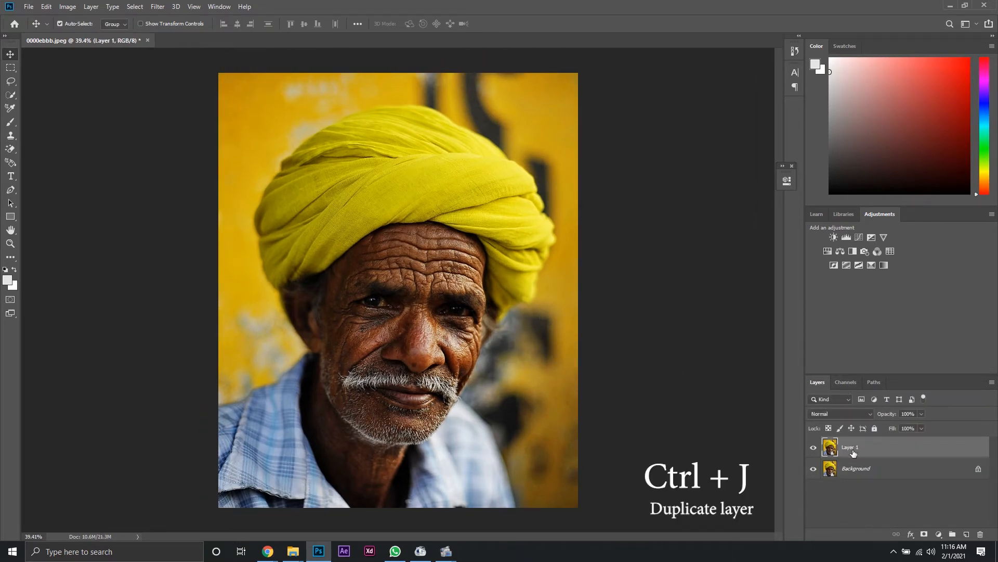
{"action": "type", "text": "Soft"}
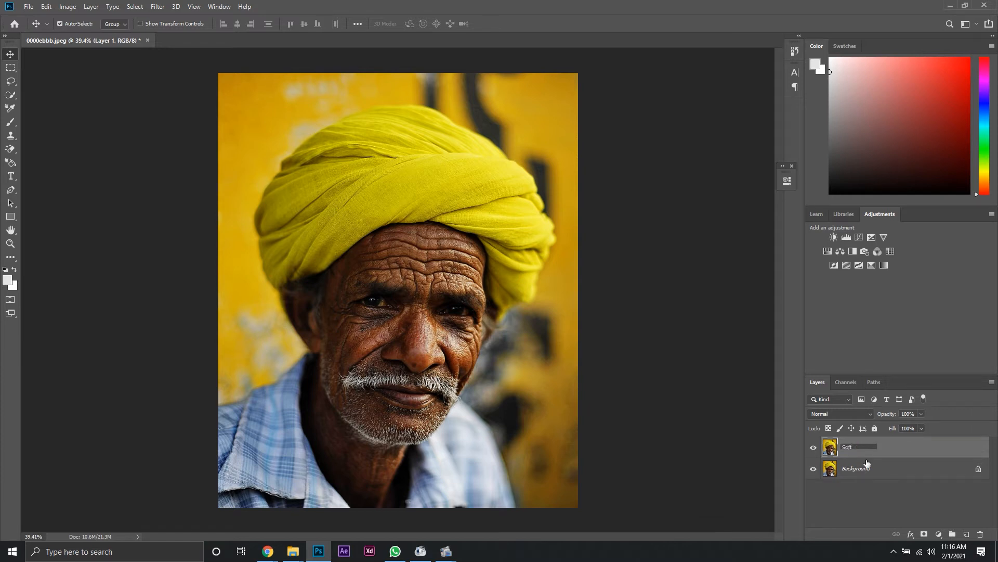
{"action": "left_click", "coordinate": [902, 450]}
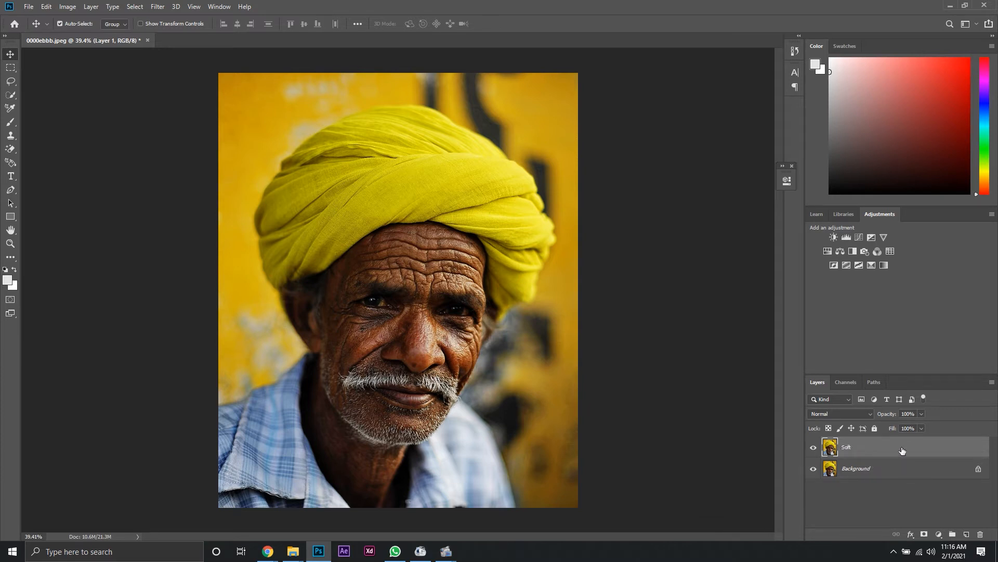
- Start the Oil Paint filter on the Soft layer with Stylization 5.2 and Cleanliness 2.1
{"action": "left_click", "coordinate": [145, 7]}
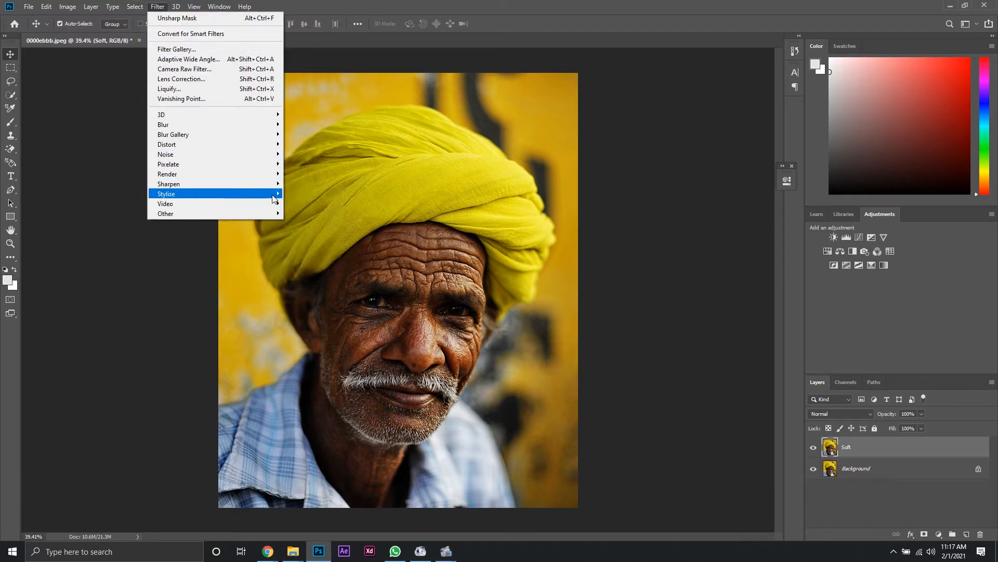
{"action": "mouse_move", "coordinate": [279, 196]}
{"action": "left_click", "coordinate": [305, 233]}
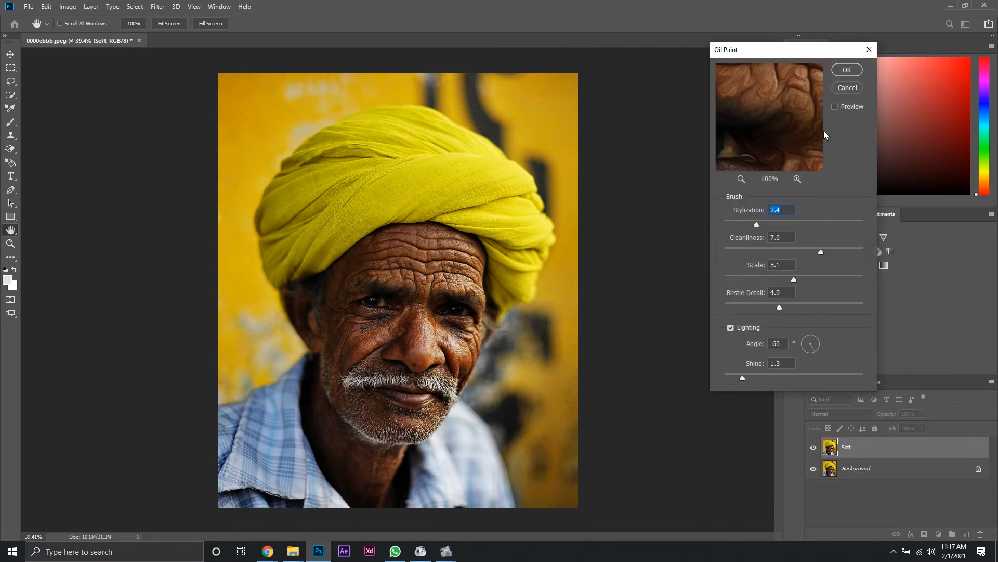
{"action": "mouse_move", "coordinate": [776, 54]}
{"action": "left_mouse_down"}
{"action": "mouse_move", "coordinate": [630, 81]}
{"action": "mouse_move", "coordinate": [642, 88]}
{"action": "left_mouse_up"}
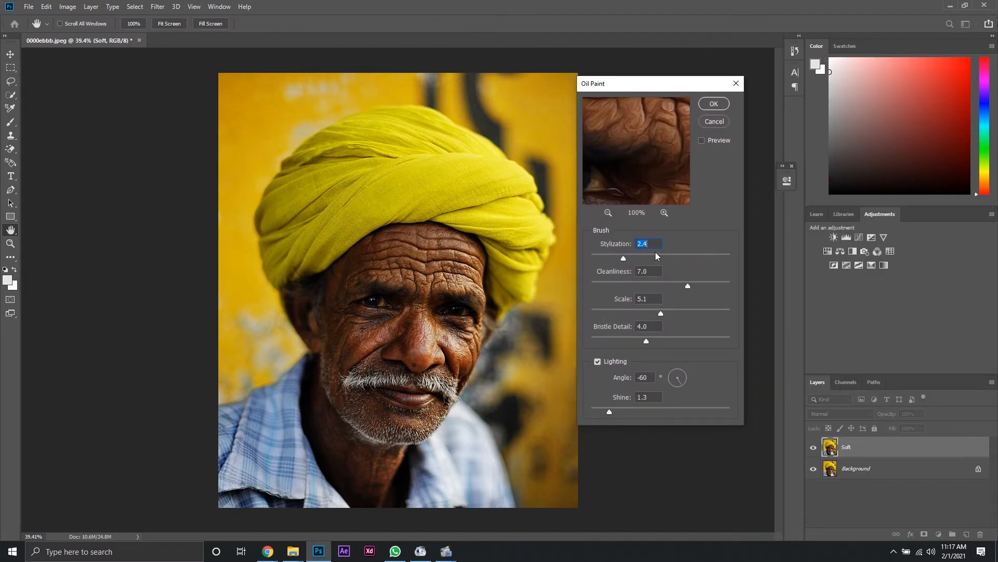
{"action": "type", "text": "5.2"}
{"action": "key", "text": "Tab"}
{"action": "type", "text": "2.1"}
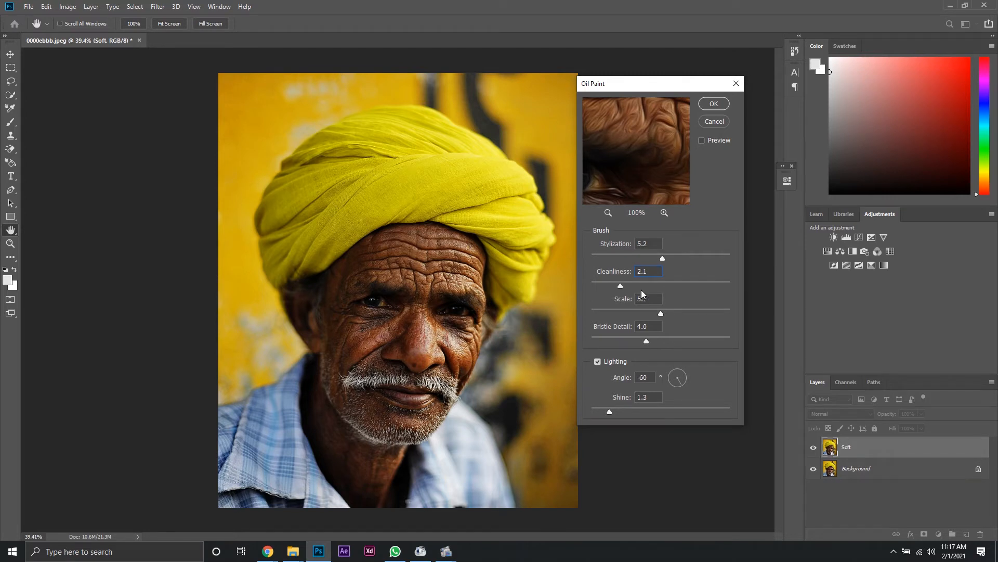
- Set the Oil Paint scale to 0.1, preview the effect on the image and apply the filter
{"action": "key", "text": "Tab"}
{"action": "type", "text": "0.1"}
{"action": "left_click", "coordinate": [644, 326]}
{"action": "left_click", "coordinate": [702, 140]}
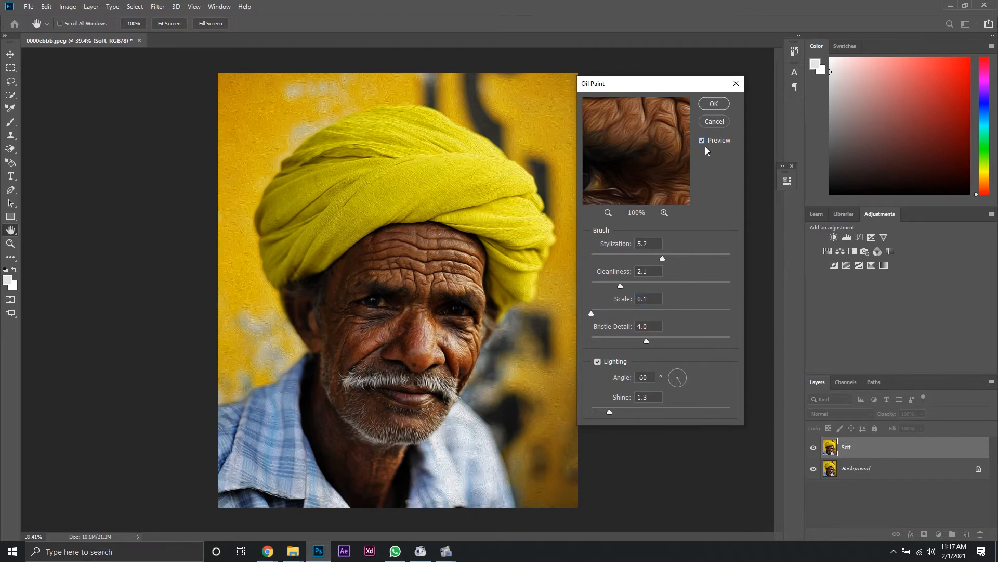
{"action": "left_click", "coordinate": [713, 105]}
{"action": "left_click", "coordinate": [666, 261]}
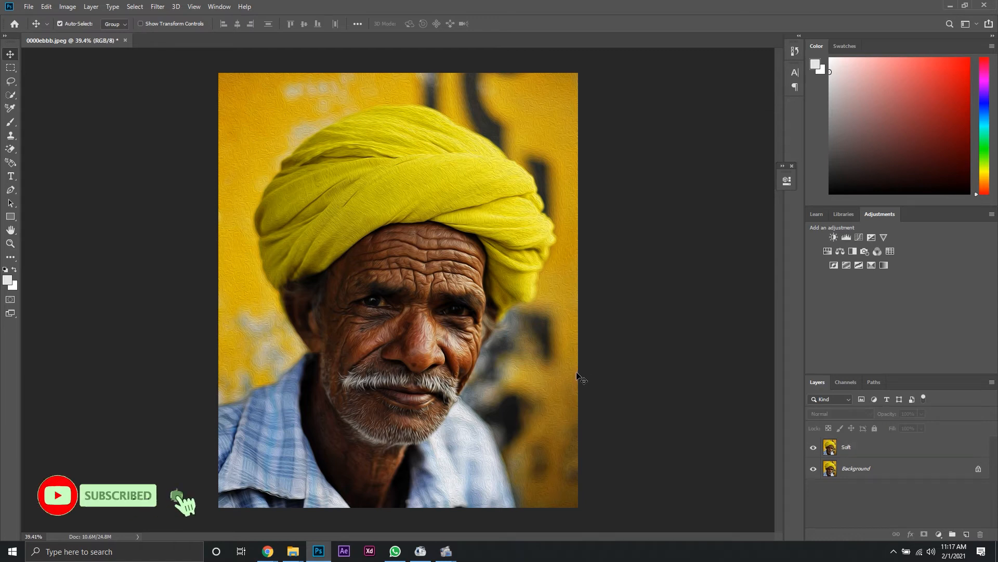
- Apply Smart Sharpen to the Soft layer with an amount of 50% and a radius of 1.5 px
{"action": "scroll", "coordinate": [579, 375], "scroll_direction": "up", "scroll_amount": 1}
{"action": "scroll", "coordinate": [456, 350], "scroll_direction": "down", "scroll_amount": 1}
{"action": "scroll", "coordinate": [456, 350], "scroll_direction": "up", "scroll_amount": 1}
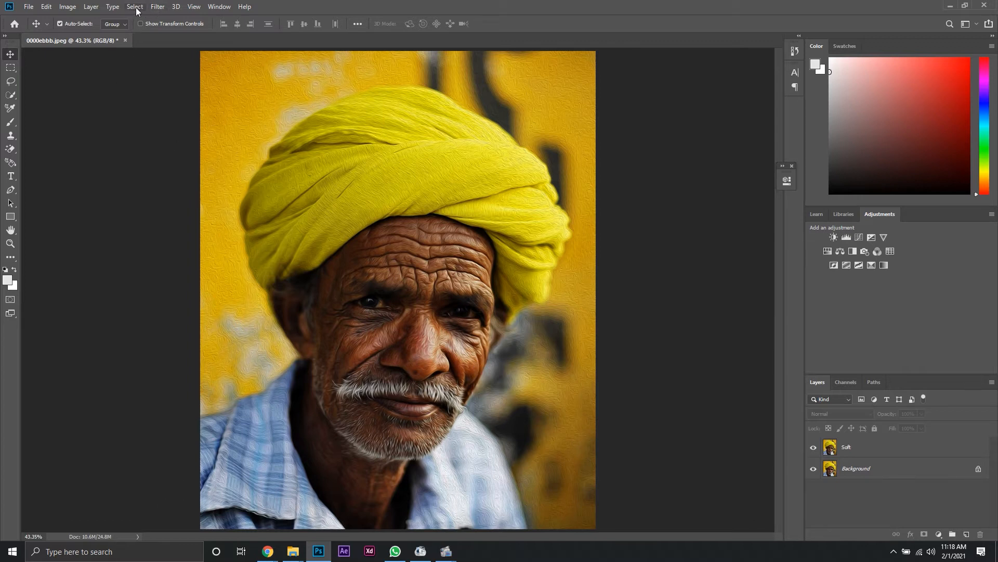
{"action": "left_click", "coordinate": [155, 7]}
{"action": "left_click", "coordinate": [418, 297]}
{"action": "left_click", "coordinate": [902, 455]}
{"action": "left_click", "coordinate": [157, 7]}
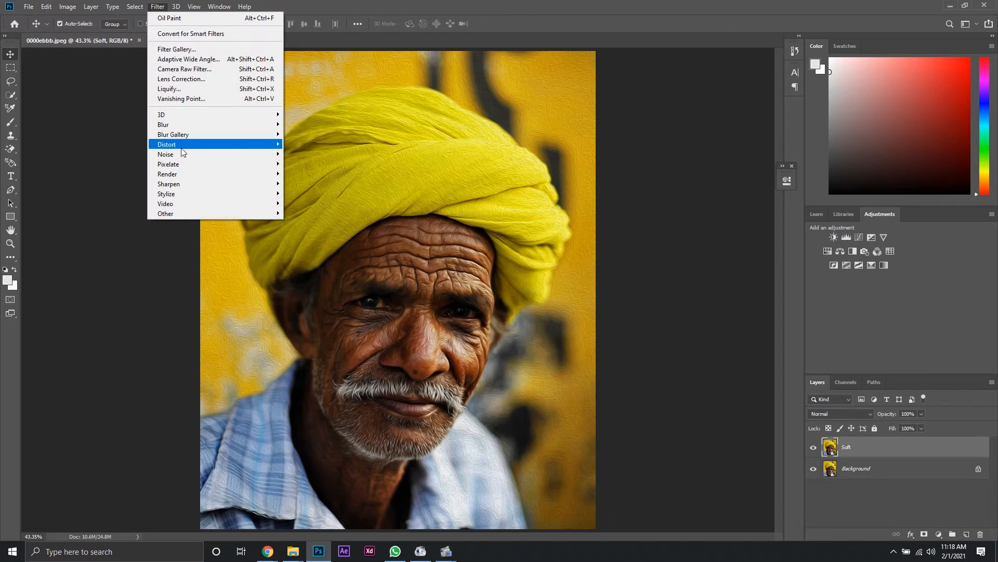
{"action": "mouse_move", "coordinate": [180, 186]}
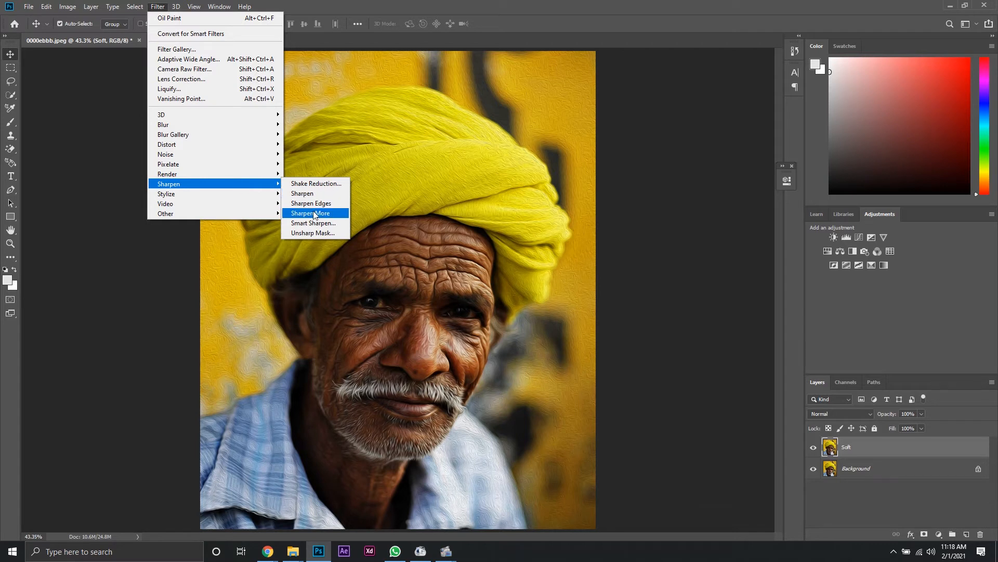
{"action": "left_click", "coordinate": [325, 223]}
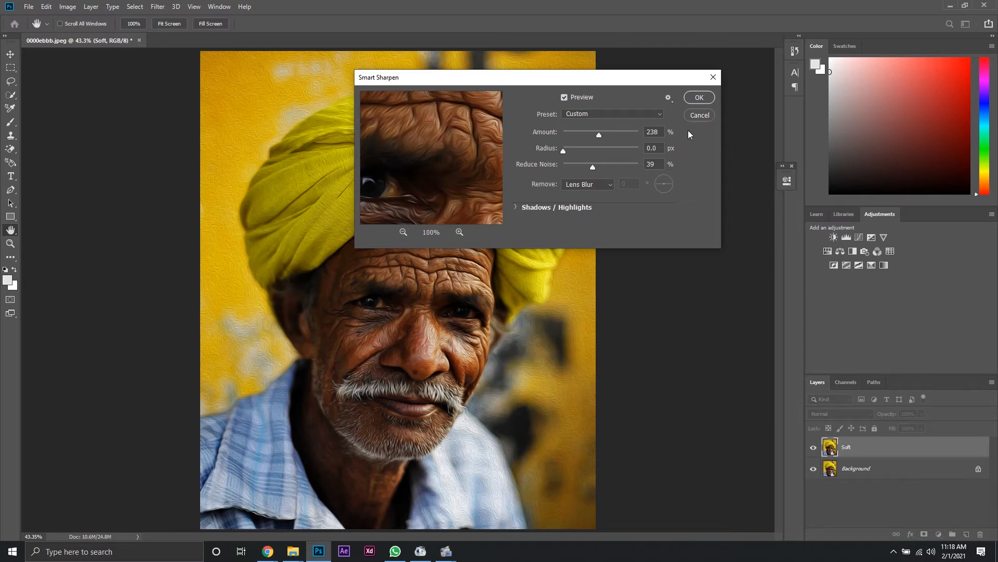
{"action": "left_click", "coordinate": [652, 132]}
{"action": "type", "text": "50"}
{"action": "left_click", "coordinate": [660, 148]}
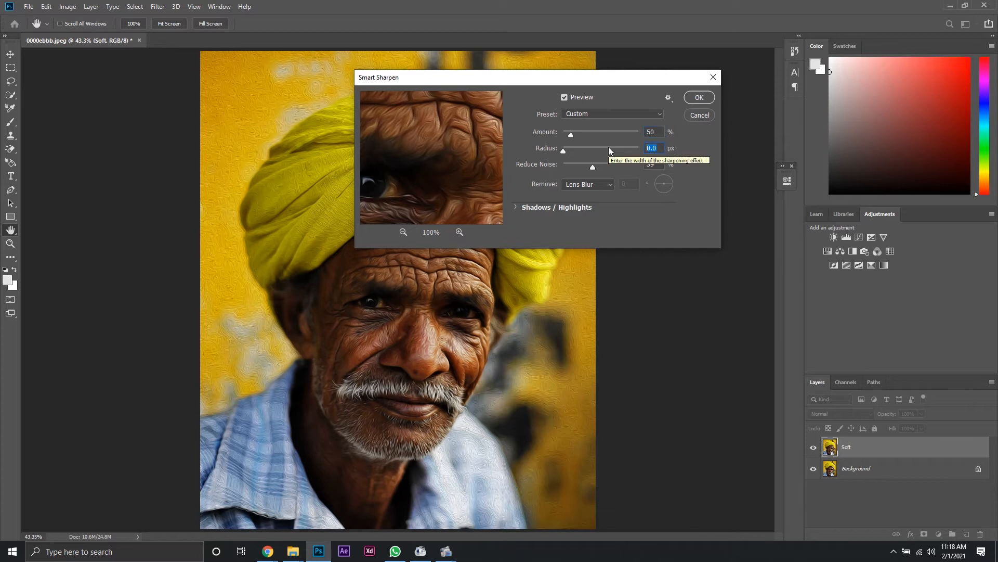
{"action": "type", "text": "1.5"}
{"action": "key", "text": "Return"}
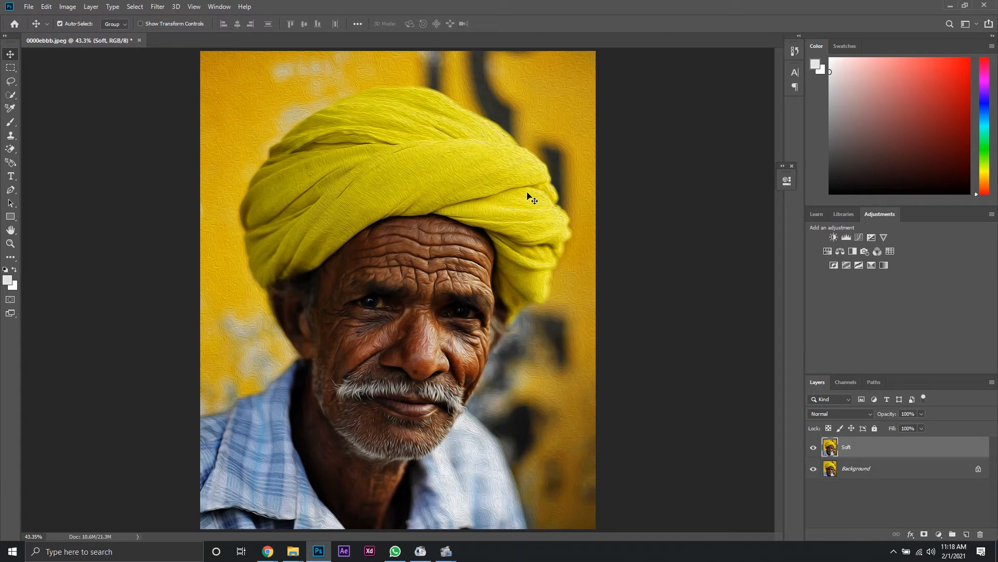
- Choose the Diffuse Glow distort effect from the Filter Gallery for the Soft layer, with Graininess 1
{"action": "left_click", "coordinate": [156, 6]}
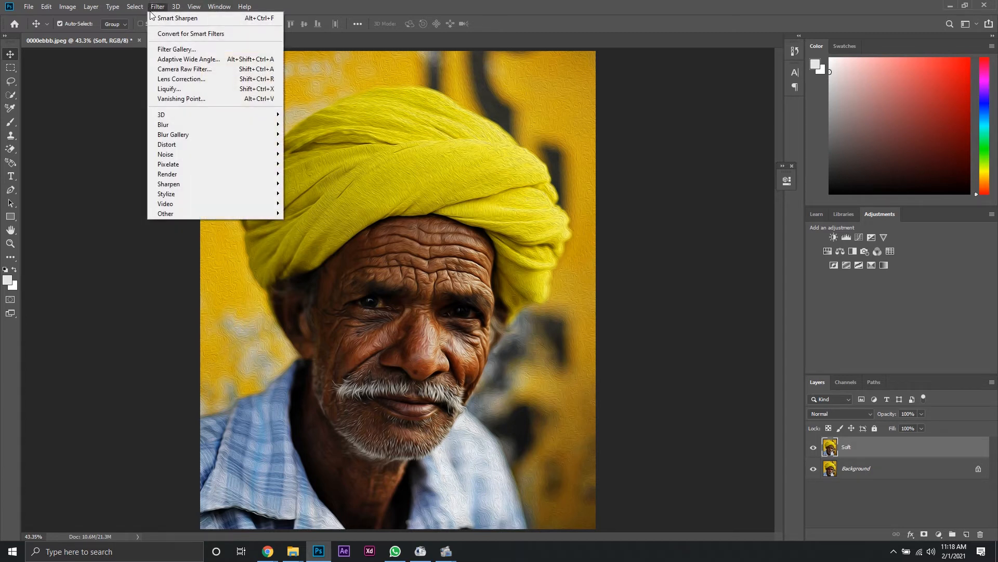
{"action": "left_click", "coordinate": [176, 49]}
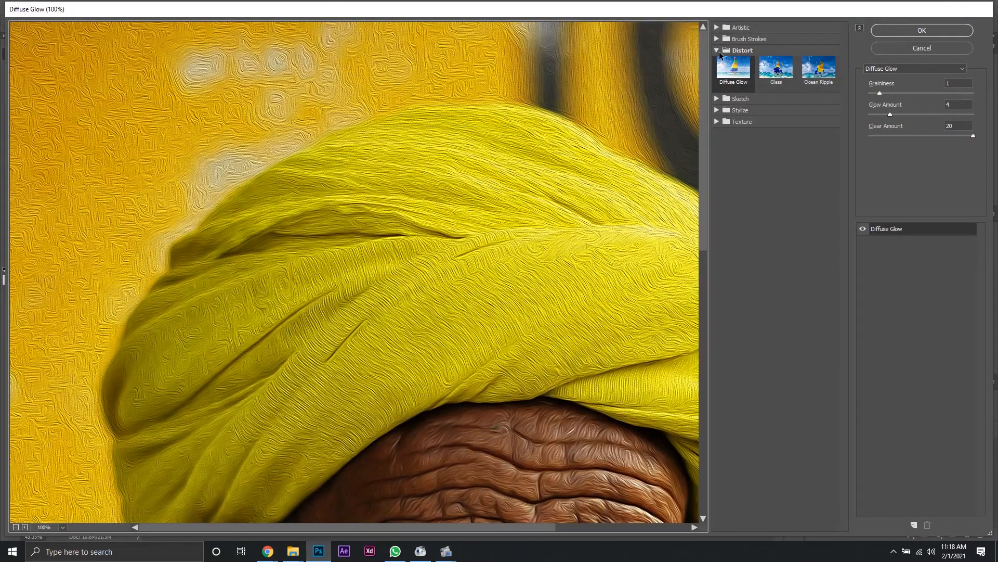
{"action": "left_click", "coordinate": [741, 50]}
{"action": "left_click", "coordinate": [739, 47]}
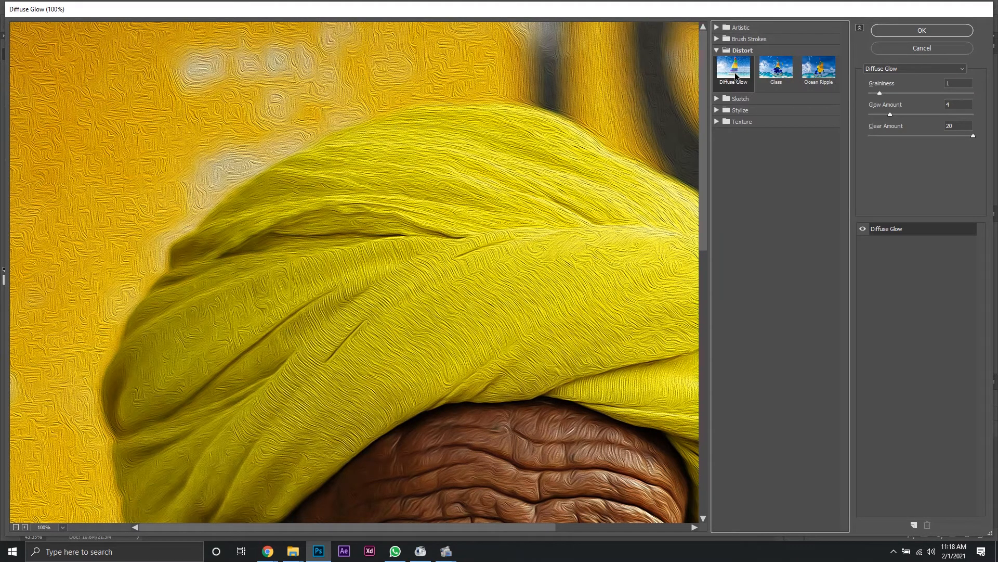
{"action": "left_click_drag", "start_coordinate": [955, 82], "coordinate": [917, 84]}
{"action": "type", "text": "4"}
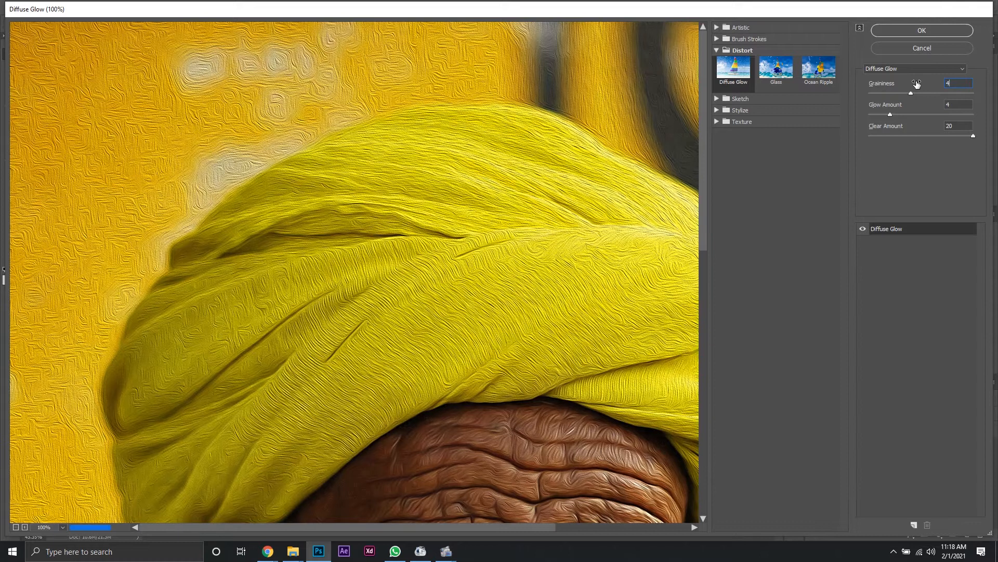
{"action": "type", "text": "1"}
{"action": "key", "text": "Tab"}
- Set Diffuse Glow's Clear Amount to 20 and Glow Amount to 4, and apply the effect
{"action": "left_click", "coordinate": [960, 125]}
{"action": "type", "text": "1"}
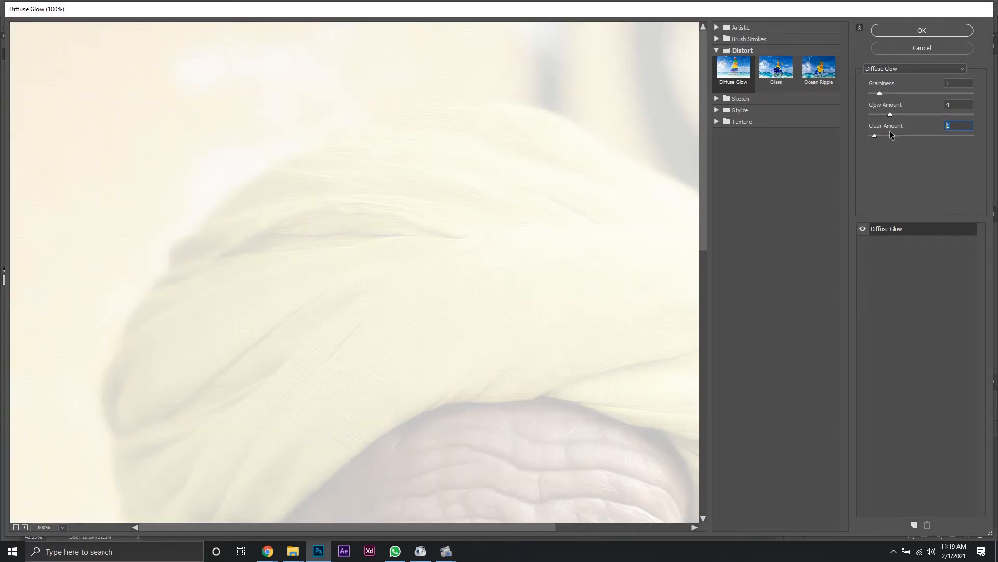
{"action": "type", "text": "5"}
{"action": "left_click", "coordinate": [909, 135]}
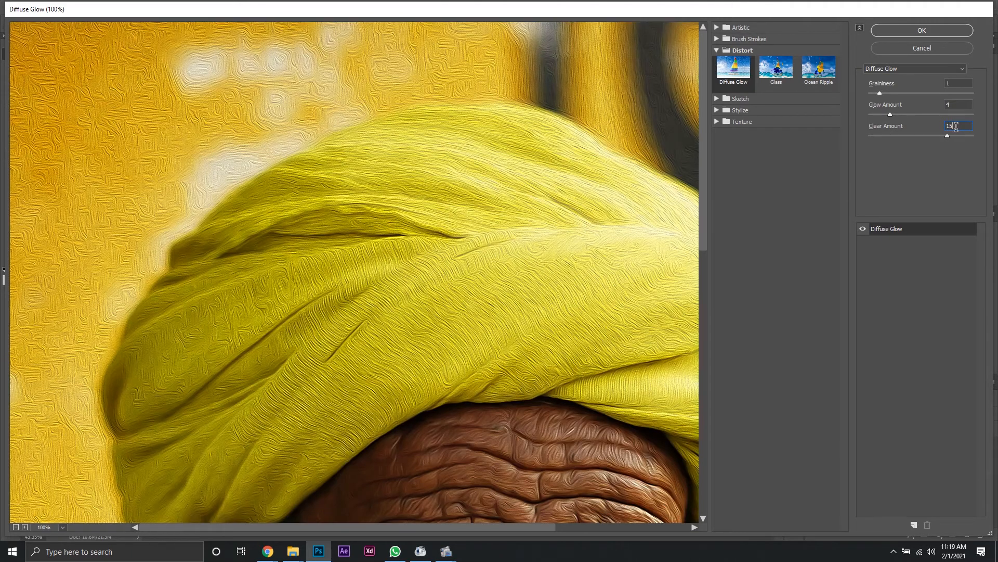
{"action": "type", "text": "20"}
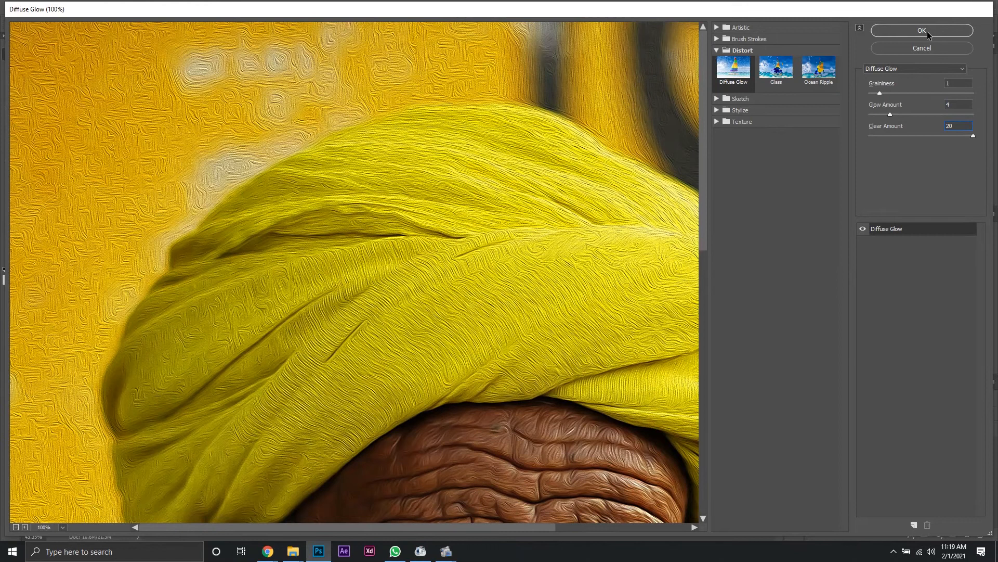
{"action": "left_click", "coordinate": [968, 114]}
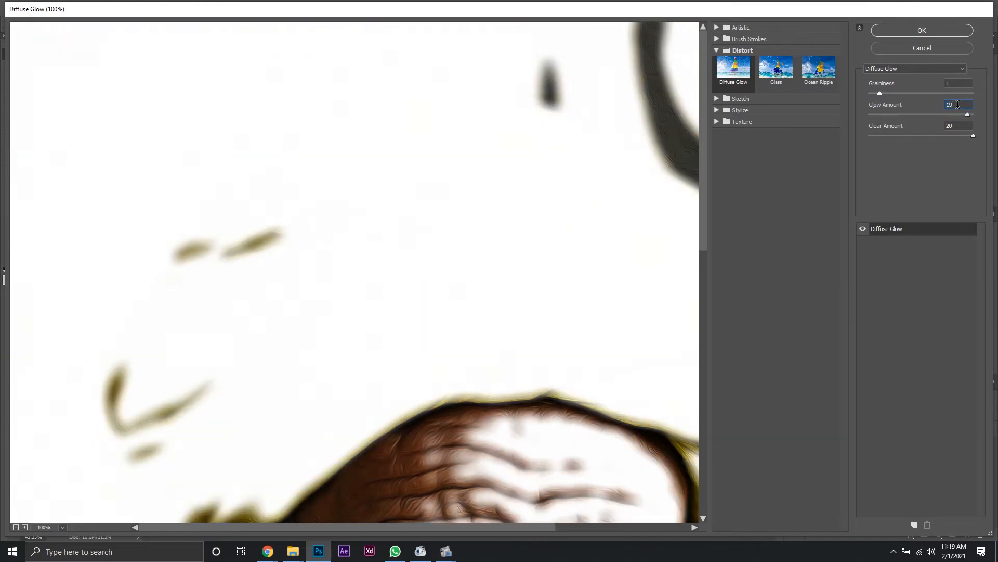
{"action": "type", "text": "4"}
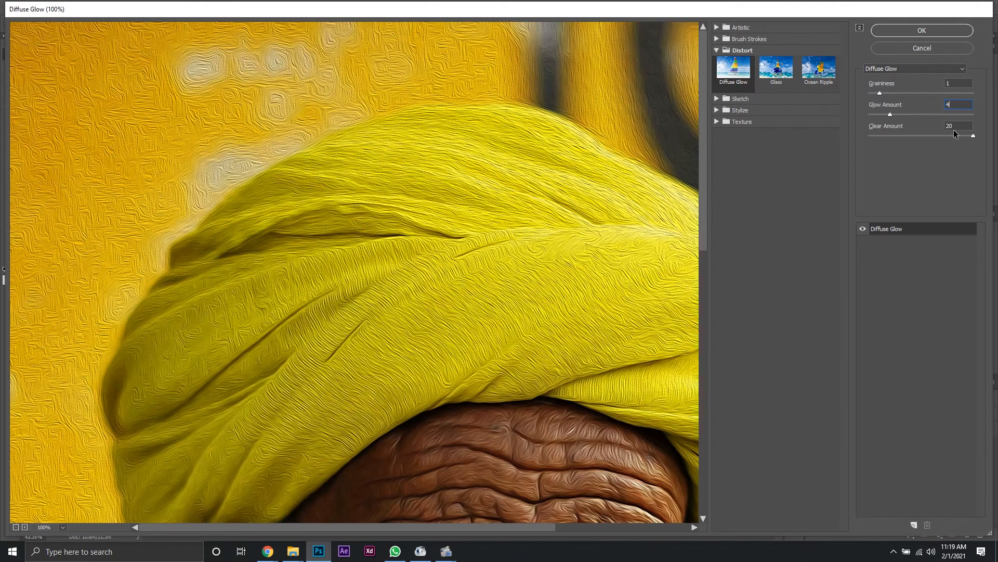
{"action": "left_click", "coordinate": [919, 30]}
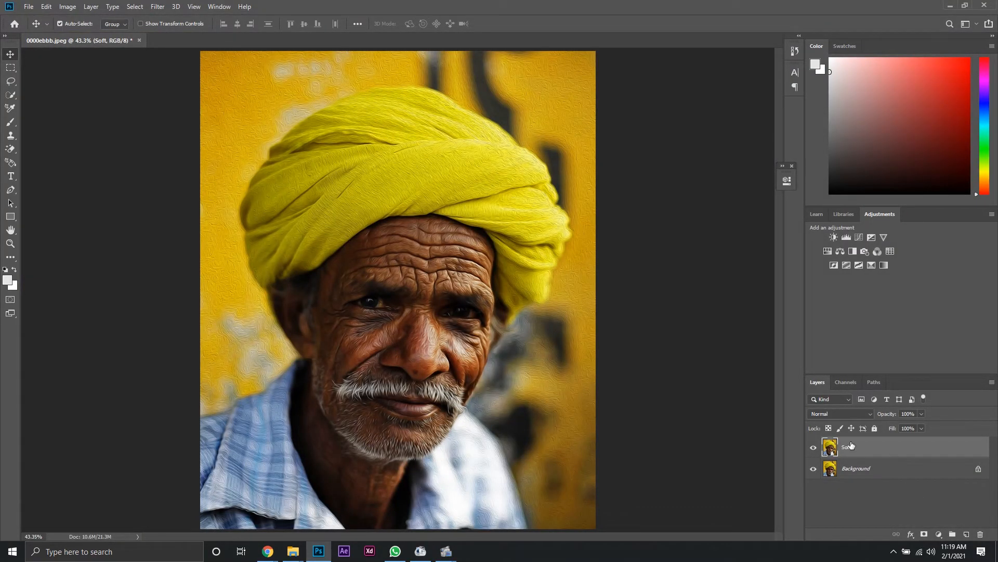
- Duplicate the Soft layer and rename the copy "Sharp"
{"action": "key", "text": "ctrl+j"}
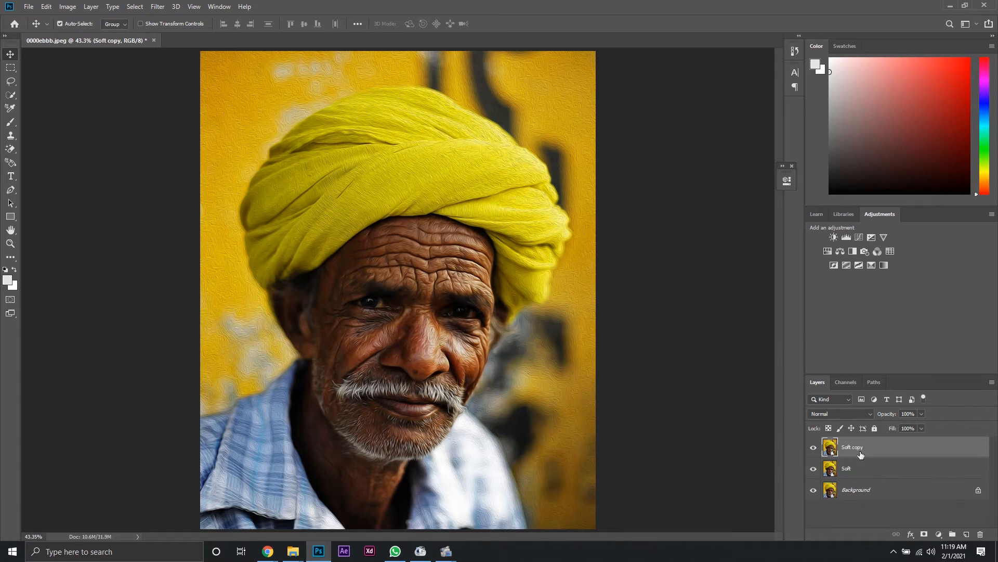
{"action": "double_click", "coordinate": [856, 447]}
{"action": "type", "text": "Sharp"}
{"action": "key", "text": "Return"}
- Apply Smart Sharpen to the Sharp layer with an amount of 40%, a radius of 45 px and noise reduction of 0%
{"action": "left_click", "coordinate": [161, 8]}
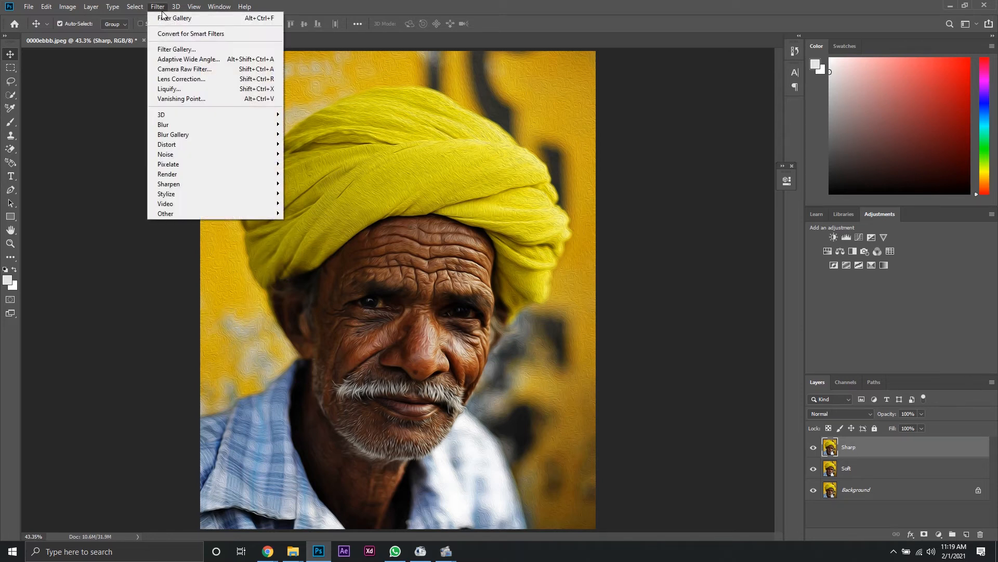
{"action": "mouse_move", "coordinate": [218, 184]}
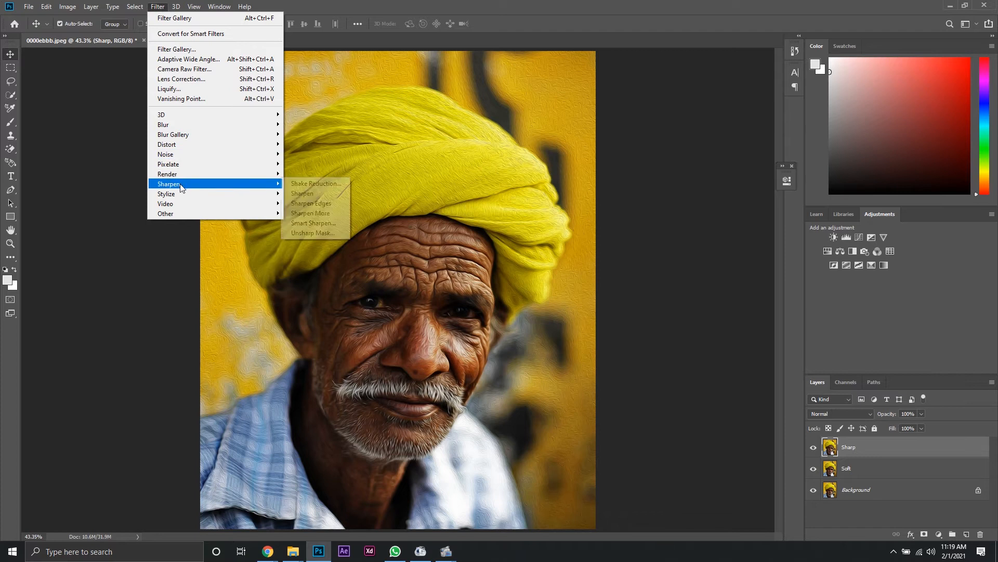
{"action": "left_click", "coordinate": [319, 223]}
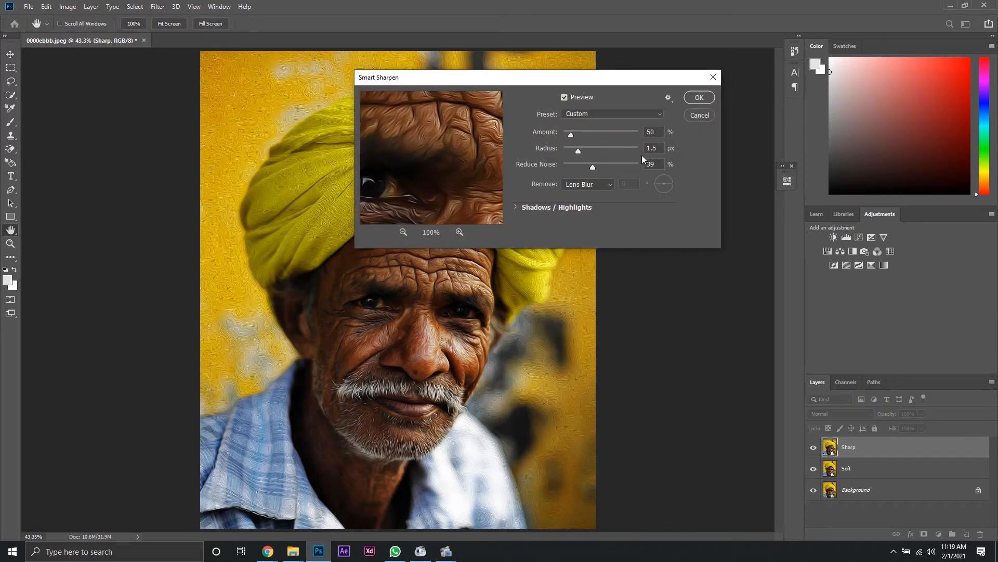
{"action": "left_click", "coordinate": [652, 131]}
{"action": "type", "text": "40"}
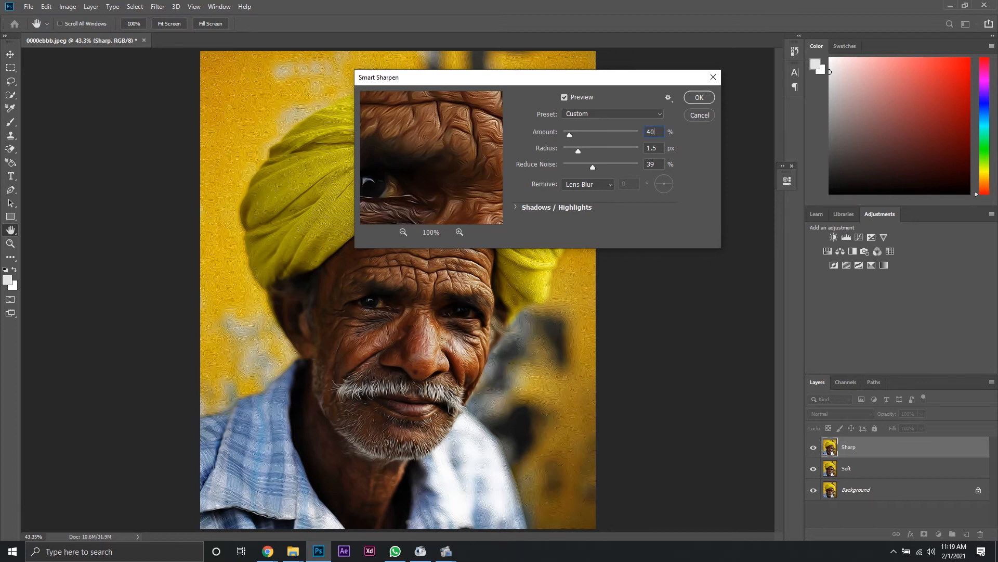
{"action": "left_click", "coordinate": [658, 151]}
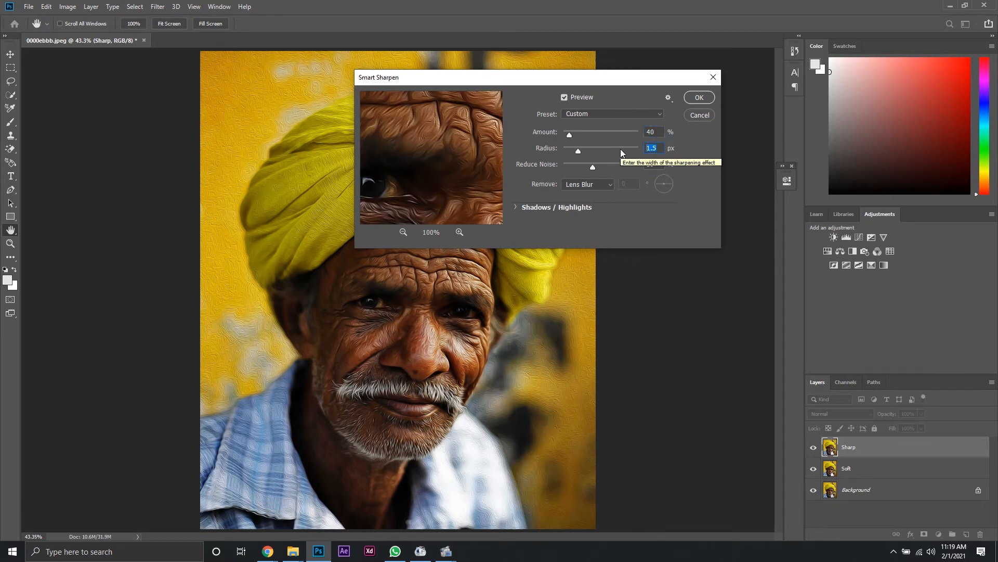
{"action": "type", "text": "45"}
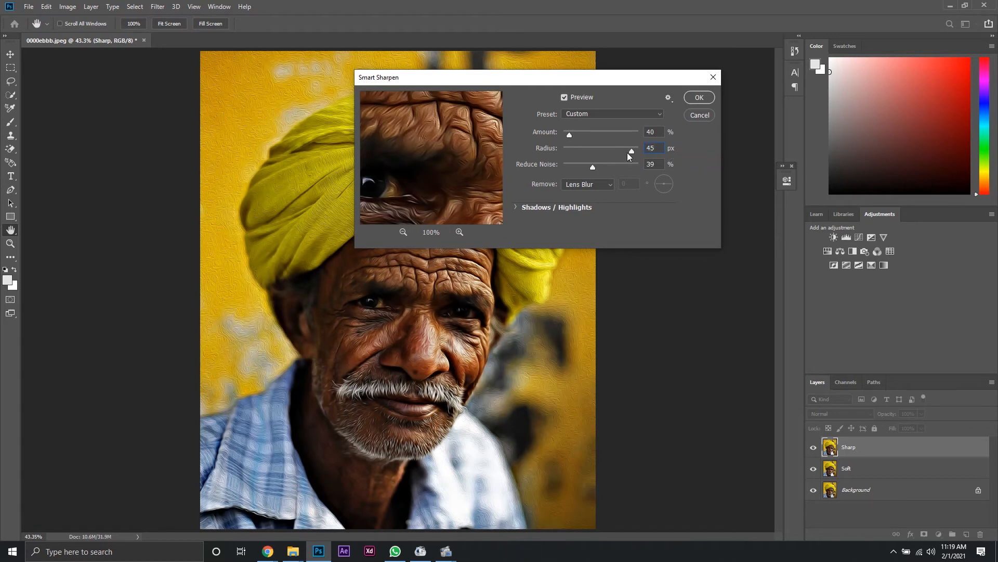
{"action": "left_click", "coordinate": [661, 165]}
{"action": "type", "text": "0"}
{"action": "left_click", "coordinate": [699, 98]}
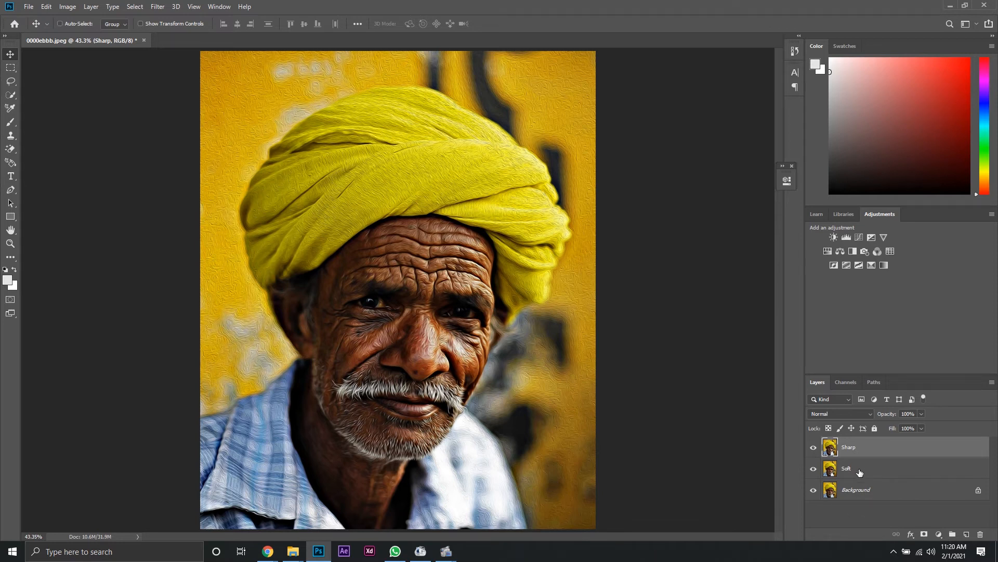
- Duplicate the Sharp layer as "Highpas" and set the copy's blend mode to Overlay
{"action": "key", "text": "ctrl+j"}
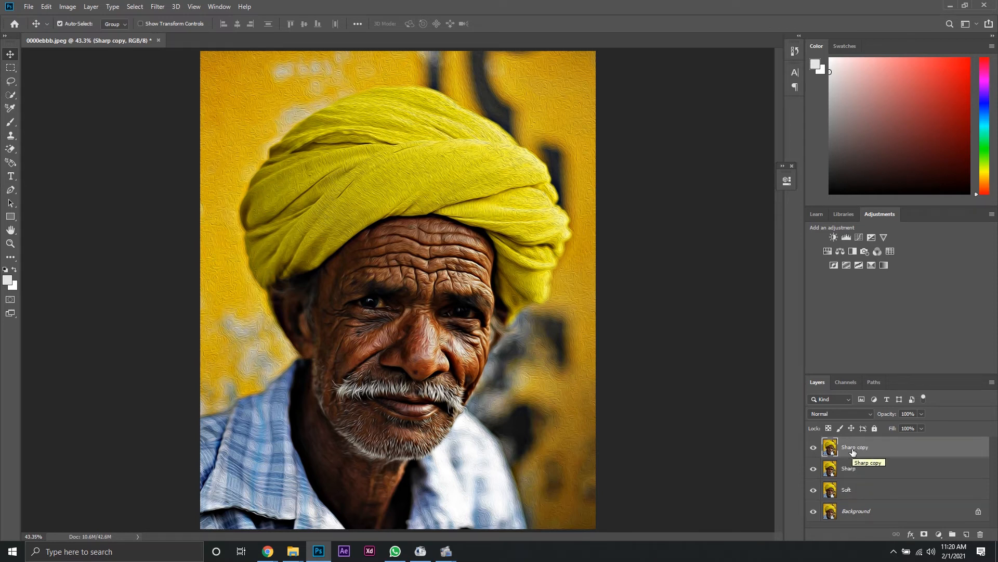
{"action": "type", "text": "Highpas"}
{"action": "key", "text": "Return"}
{"action": "left_click", "coordinate": [843, 414]}
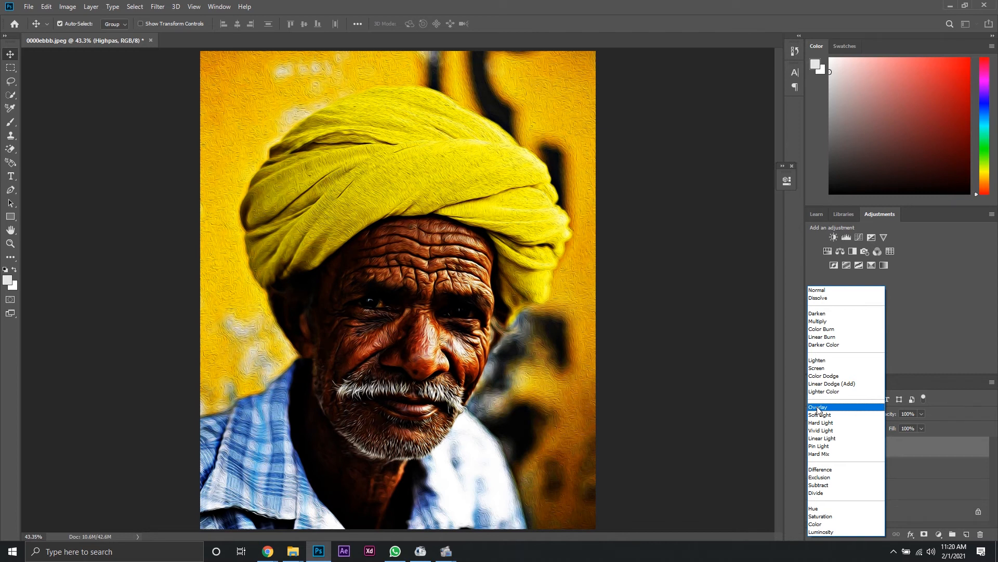
{"action": "left_click", "coordinate": [818, 408]}
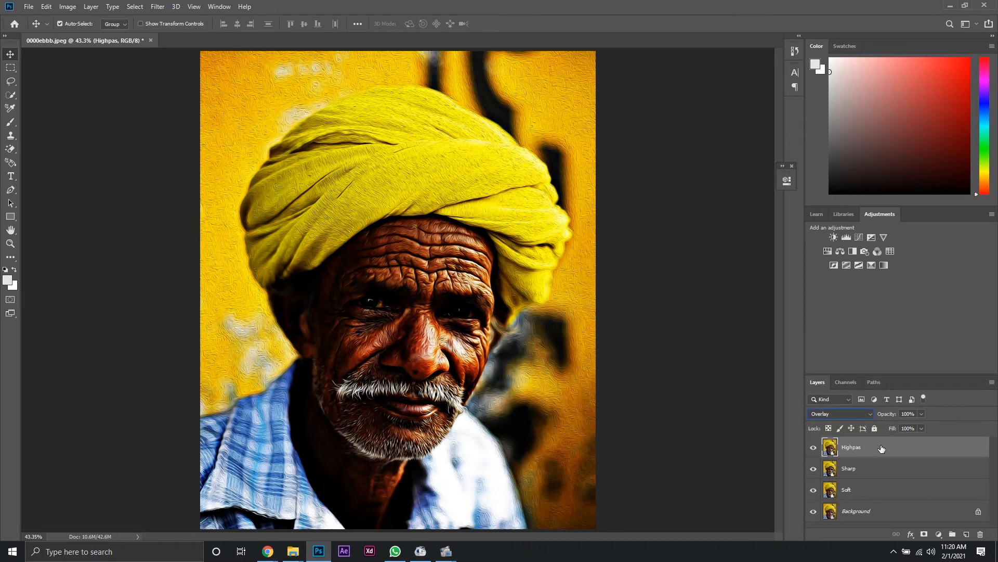
{"action": "key", "text": "ctrl"}
{"action": "left_click", "coordinate": [877, 469]}
{"action": "left_click", "coordinate": [876, 452]}
{"action": "key", "text": "ctrl"}
{"action": "left_click", "coordinate": [872, 470]}
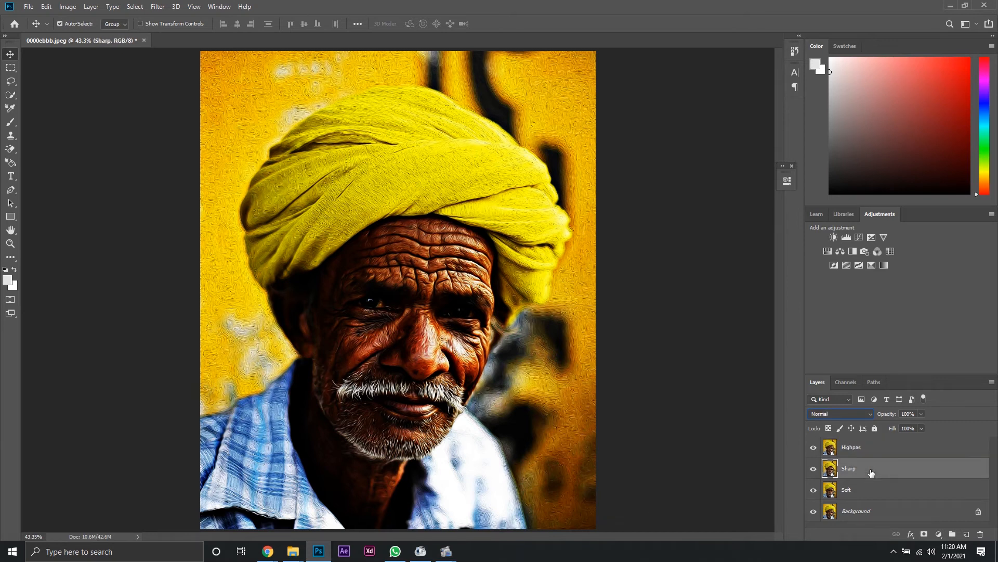
- Apply the High Pass filter to the Highpas layer with a radius of 1.5 pixels
{"action": "left_click", "coordinate": [876, 453]}
{"action": "left_click", "coordinate": [157, 6]}
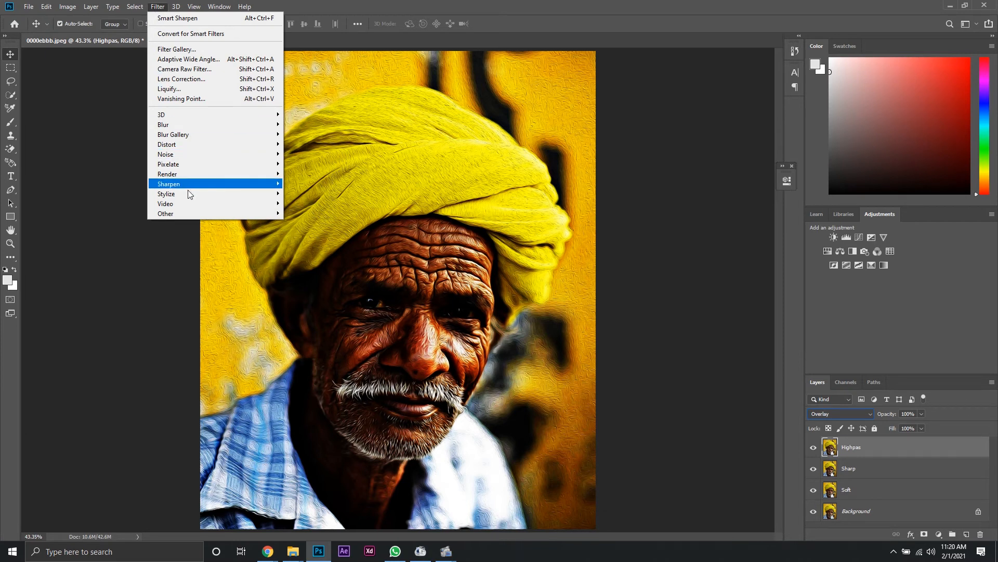
{"action": "mouse_move", "coordinate": [271, 214]}
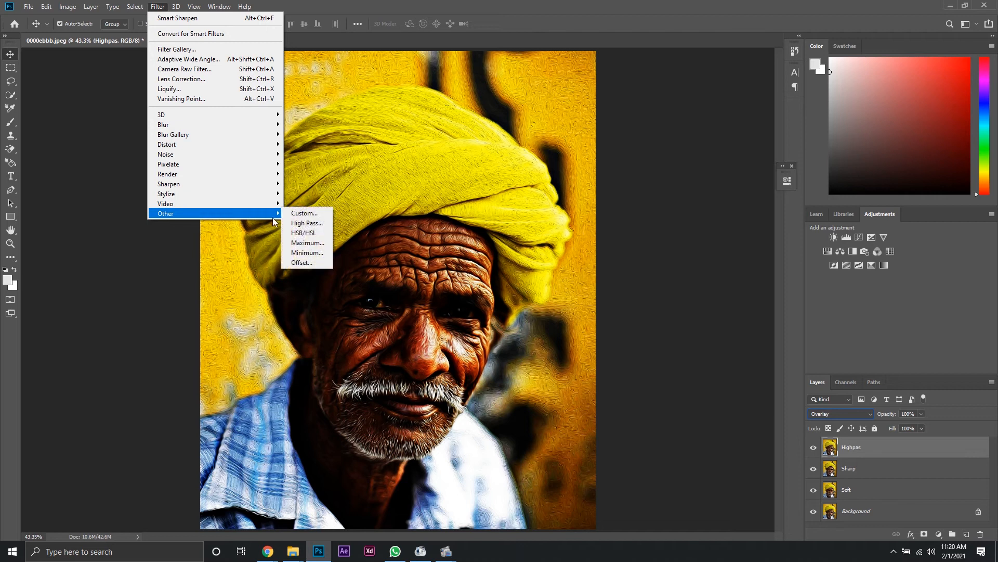
{"action": "left_click", "coordinate": [312, 222]}
{"action": "left_click_drag", "start_coordinate": [497, 119], "coordinate": [651, 122]}
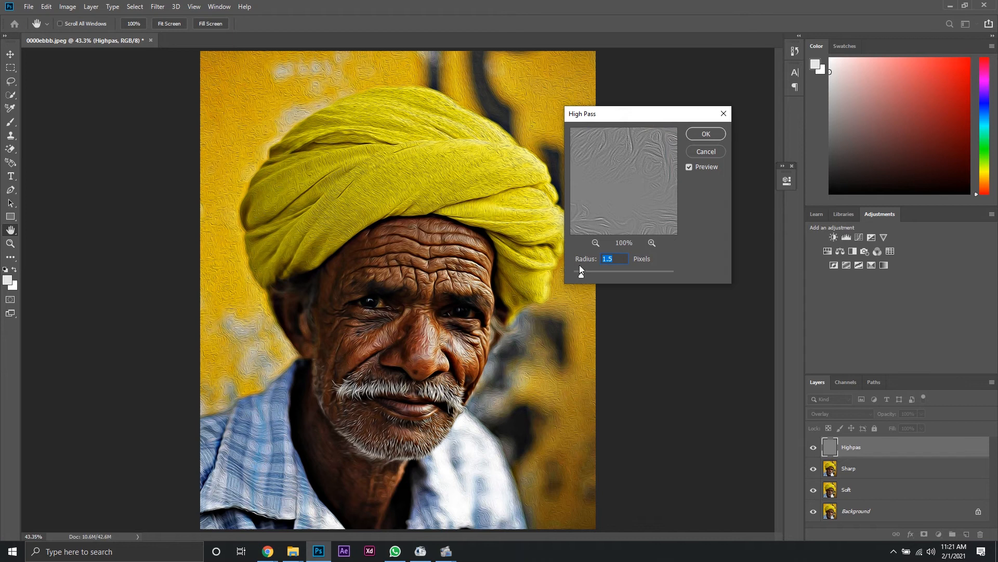
{"action": "type", "text": "1.5"}
{"action": "left_click", "coordinate": [706, 134]}
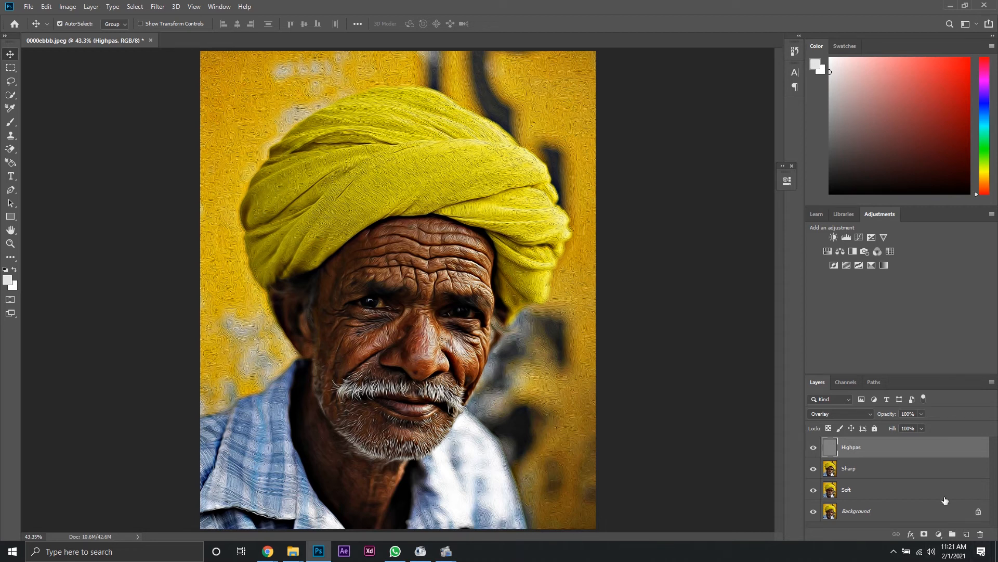
- Duplicate the Sharp layer and desaturate the copy
{"action": "left_click", "coordinate": [869, 470]}
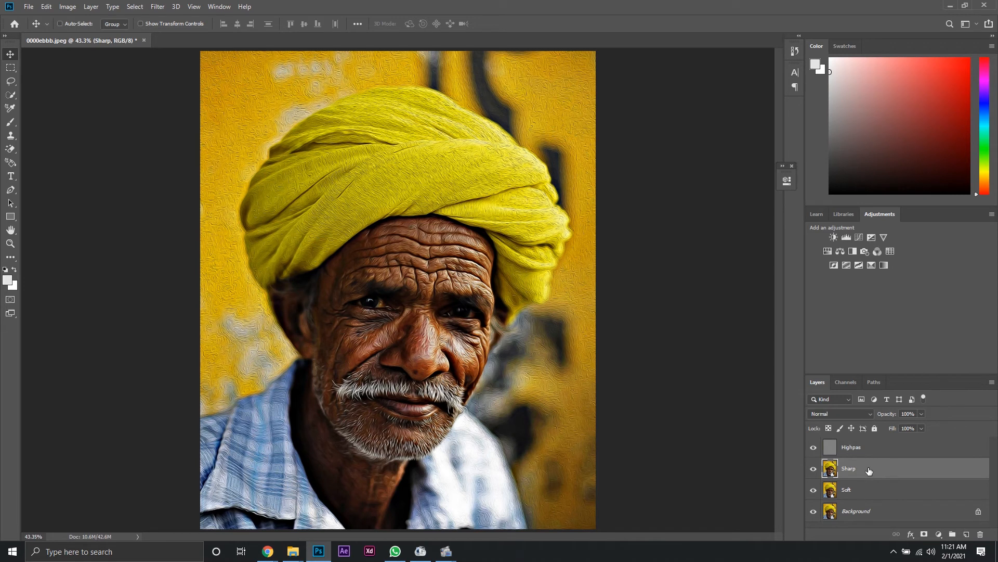
{"action": "key", "text": "ctrl+j"}
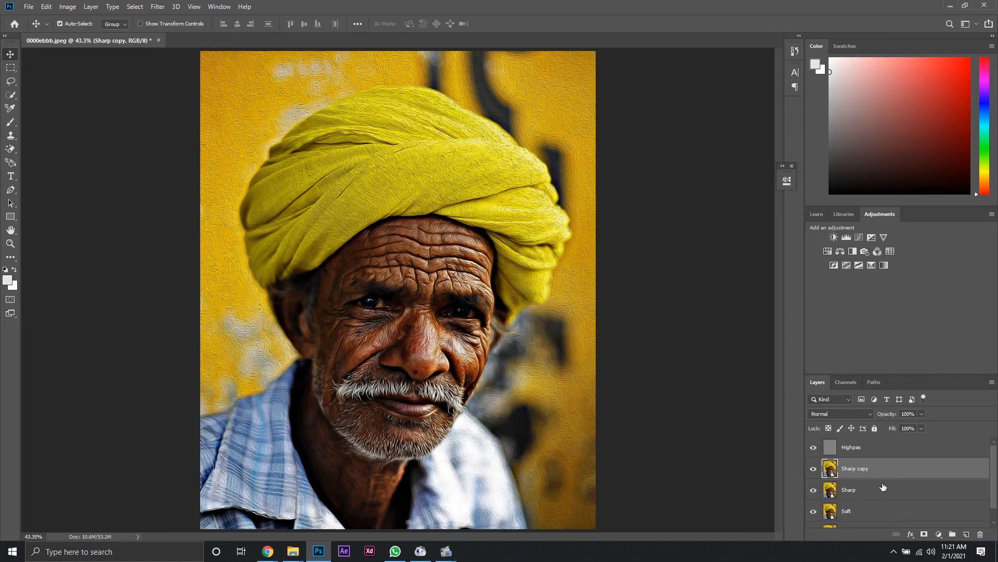
{"action": "left_click", "coordinate": [67, 6]}
{"action": "mouse_move", "coordinate": [75, 33]}
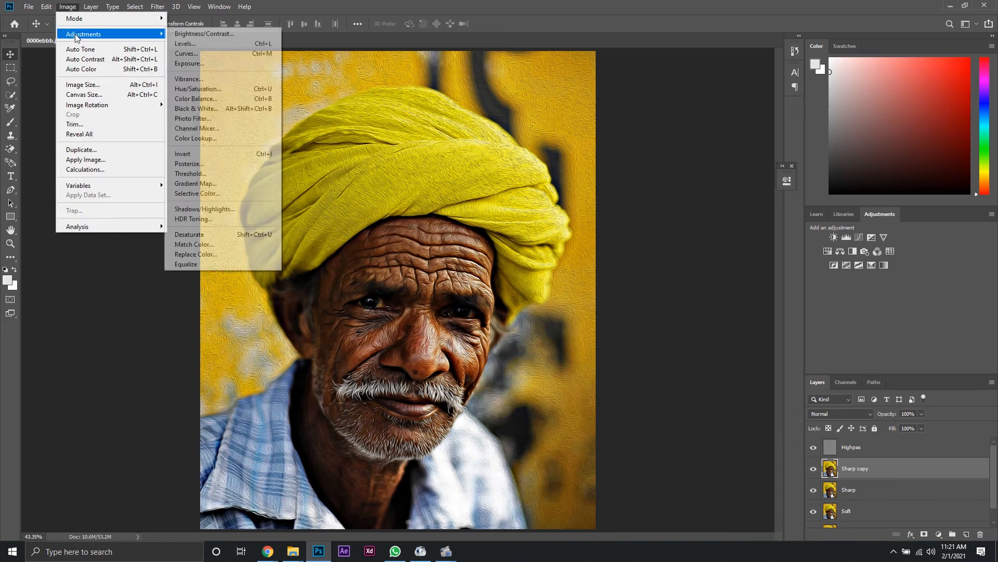
{"action": "left_click", "coordinate": [227, 235]}
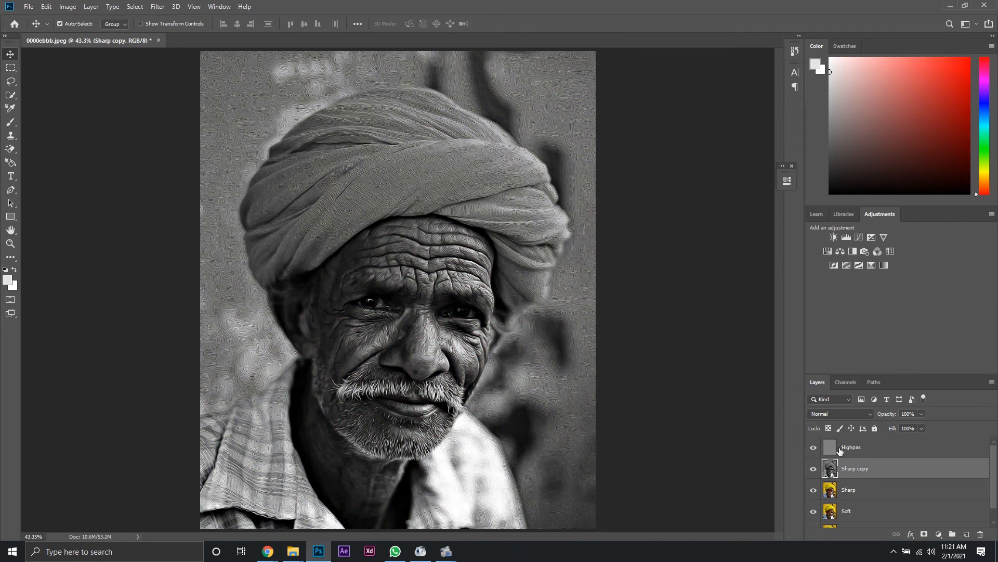
- Invert the tones of the desaturated Sharp copy layer
{"action": "left_click", "coordinate": [67, 6]}
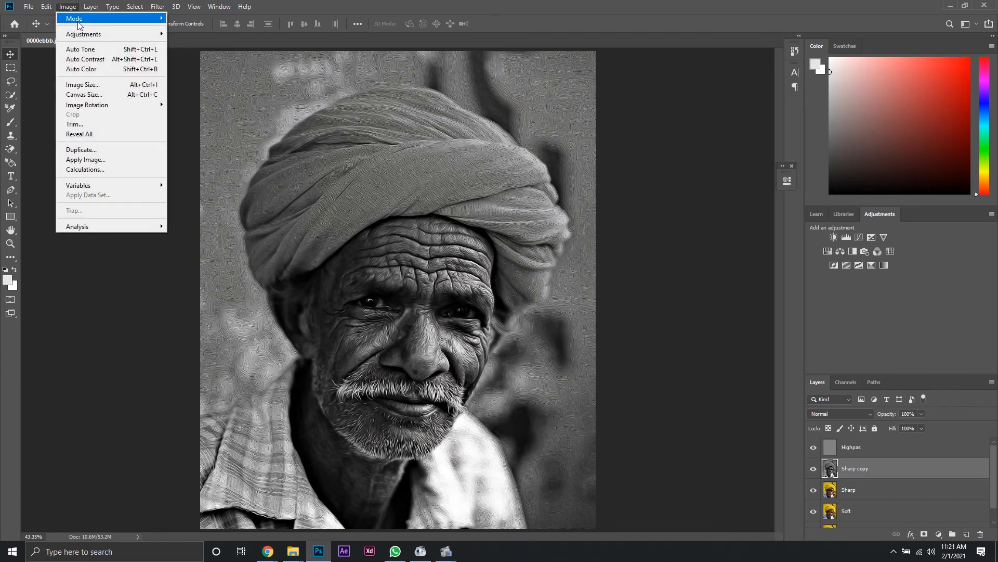
{"action": "mouse_move", "coordinate": [86, 35]}
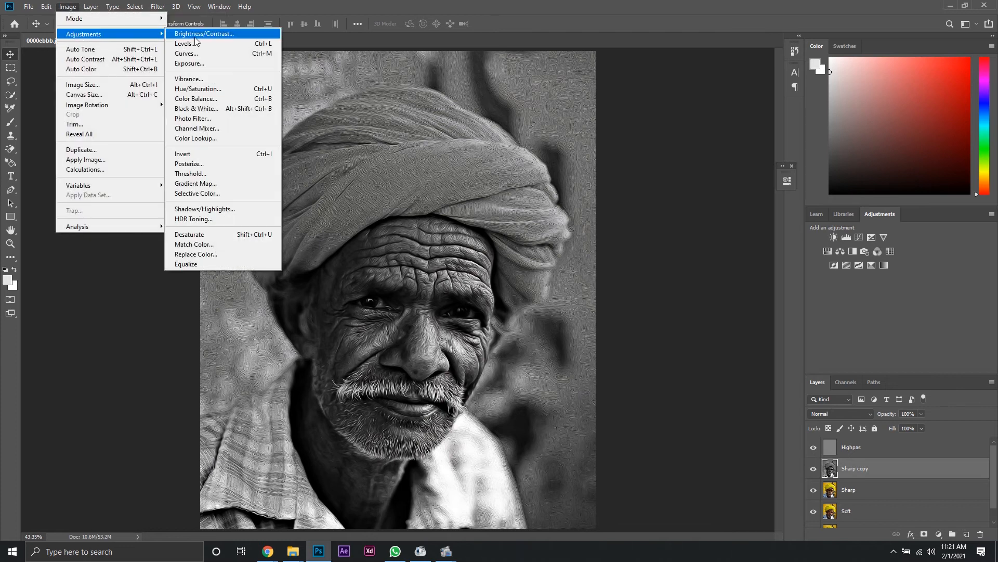
{"action": "left_click", "coordinate": [213, 156]}
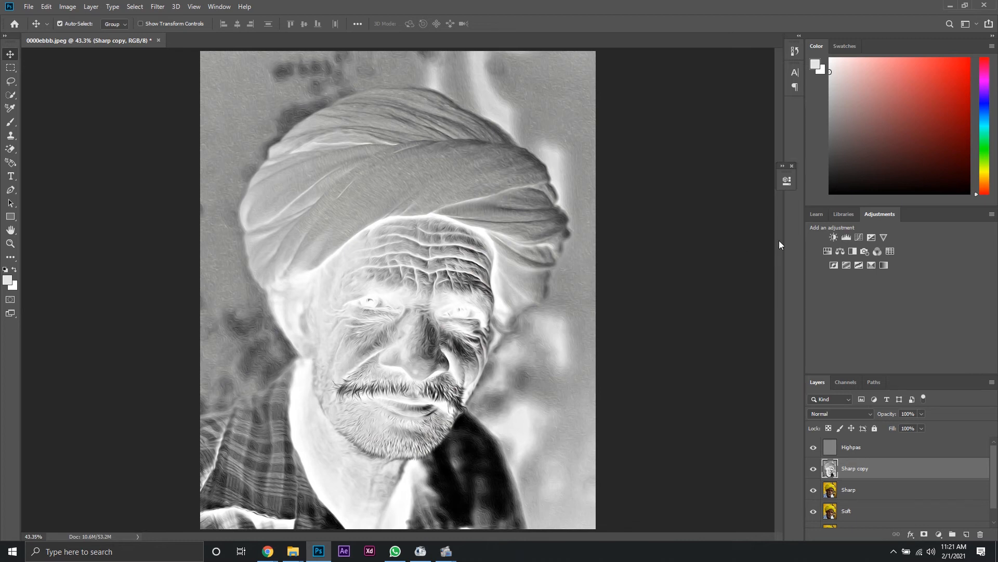
- Apply a Gaussian Blur with a radius of 5 pixels to the inverted Sharp copy layer
{"action": "left_click", "coordinate": [158, 7]}
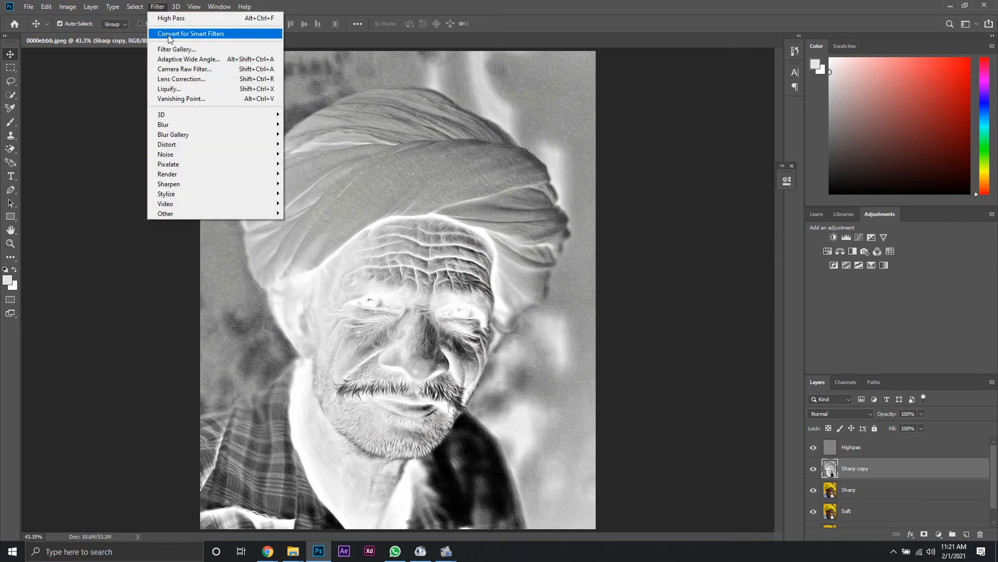
{"action": "mouse_move", "coordinate": [184, 127]}
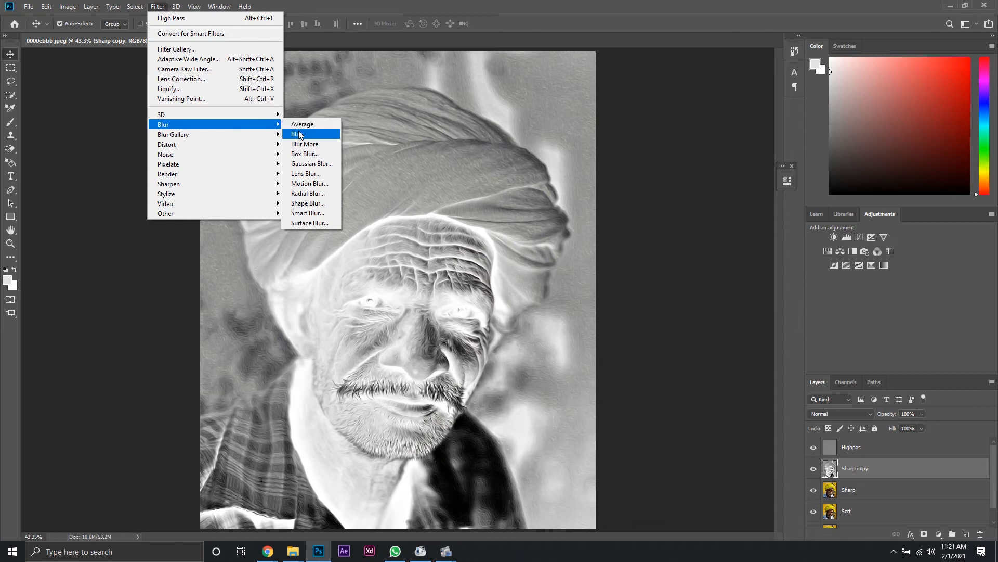
{"action": "left_click", "coordinate": [312, 163]}
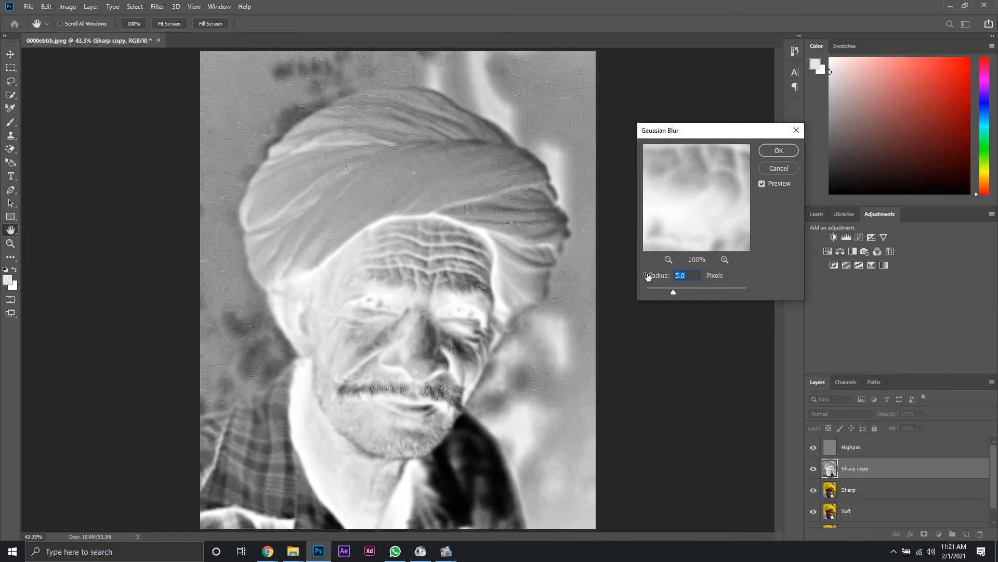
{"action": "type", "text": "5"}
{"action": "left_click", "coordinate": [773, 154]}
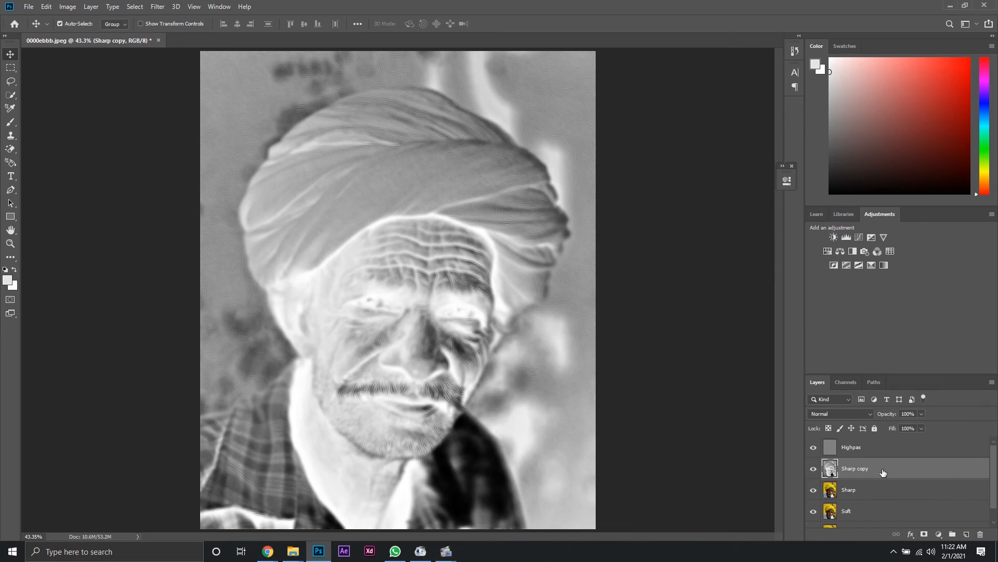
- Set the Sharp copy layer's blend mode to Overlay and its opacity to 25%
{"action": "left_click", "coordinate": [819, 414]}
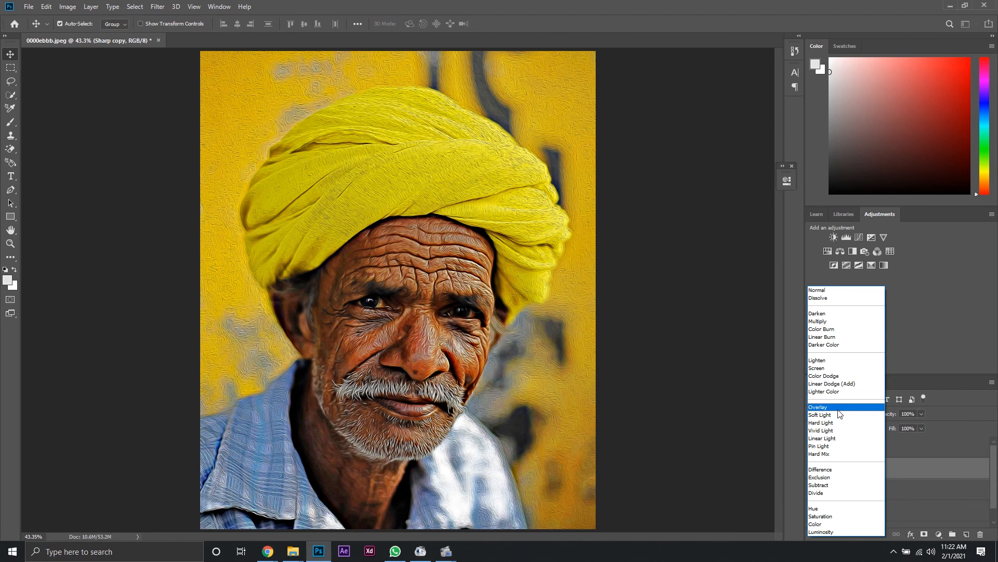
{"action": "left_click", "coordinate": [838, 409]}
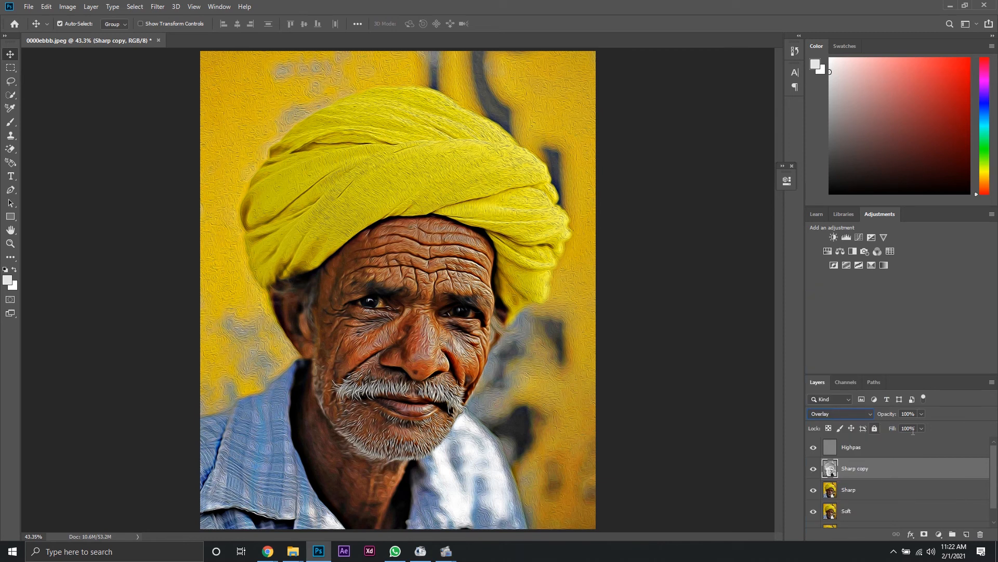
{"action": "mouse_move", "coordinate": [890, 416]}
{"action": "left_mouse_down"}
{"action": "mouse_move", "coordinate": [790, 421]}
{"action": "mouse_move", "coordinate": [931, 427]}
{"action": "mouse_move", "coordinate": [892, 427]}
{"action": "left_mouse_up"}
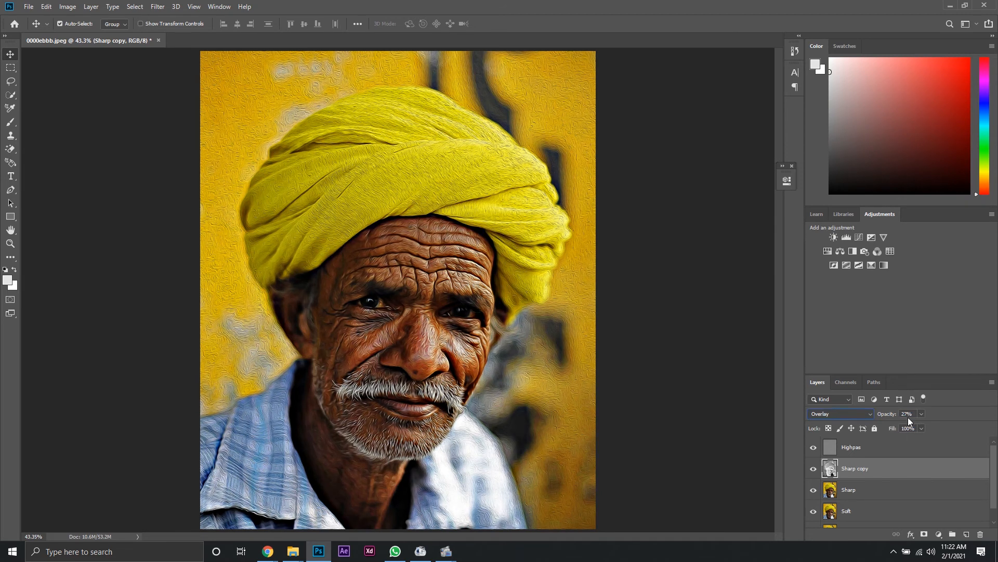
{"action": "type", "text": "20"}
{"action": "key", "text": "Return"}
{"action": "type", "text": "30"}
{"action": "double_click", "coordinate": [911, 410]}
{"action": "type", "text": "25"}
{"action": "left_click", "coordinate": [812, 447]}
- Group all layers from Highpas down to Soft, leaving out the Background layer
{"action": "left_click", "coordinate": [904, 450]}
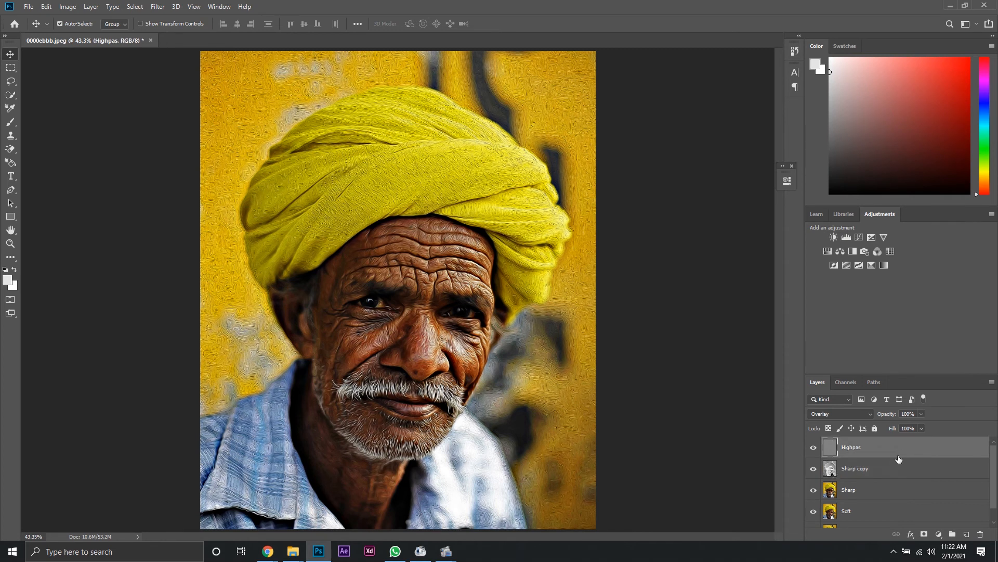
{"action": "scroll", "coordinate": [893, 482], "scroll_direction": "down", "scroll_amount": 1}
{"action": "left_click", "coordinate": [875, 496], "text": "shift"}
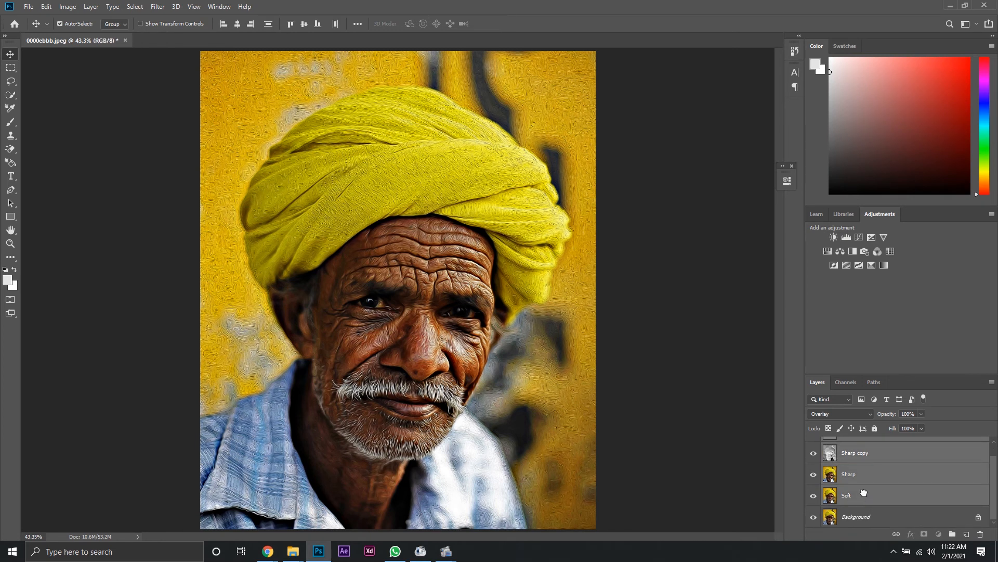
{"action": "left_click_drag", "start_coordinate": [863, 496], "coordinate": [953, 534]}
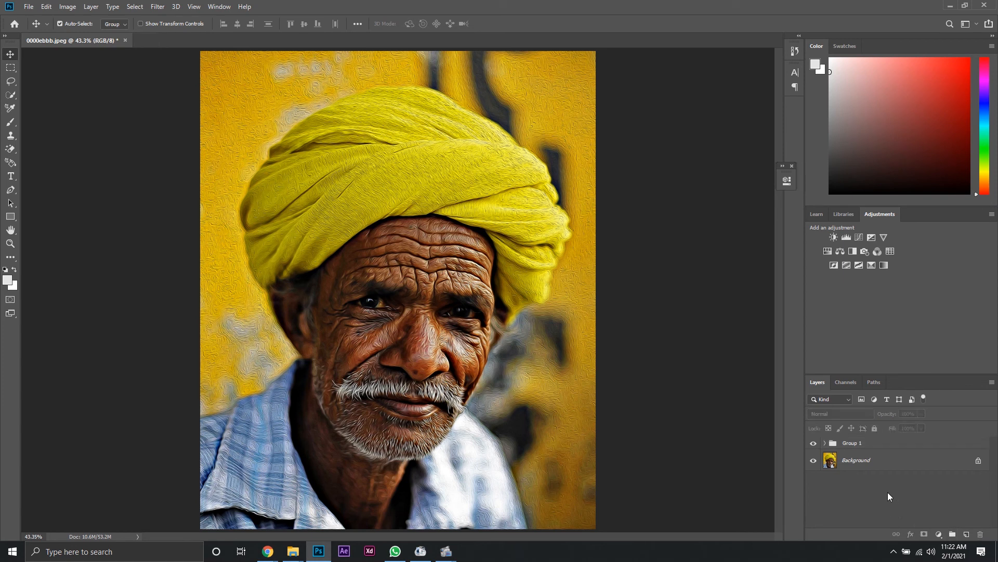
- Add a Levels adjustment layer above the group, with the shadow input at 1 and the highlight input at about 204
{"action": "left_click", "coordinate": [940, 535]}
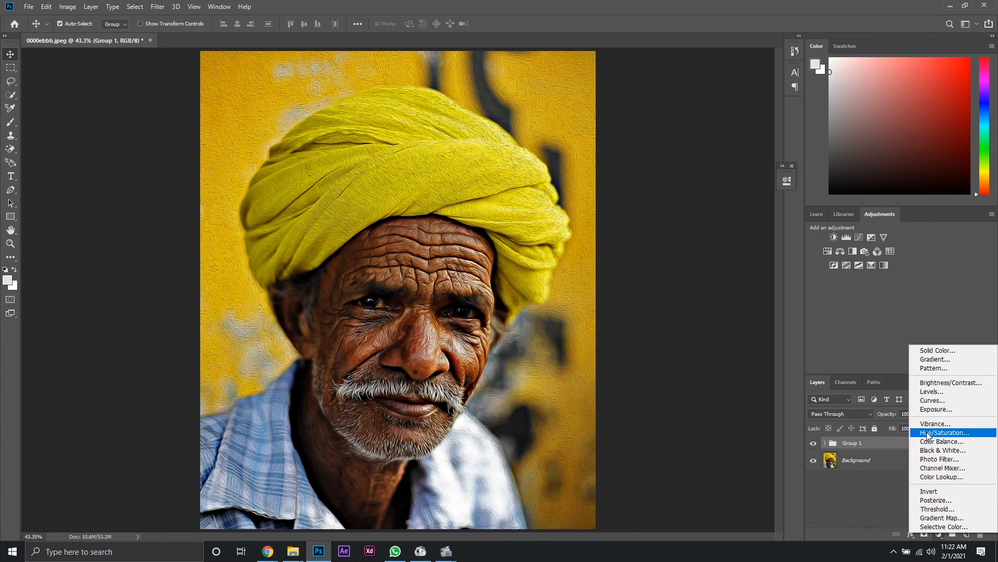
{"action": "left_click", "coordinate": [948, 393]}
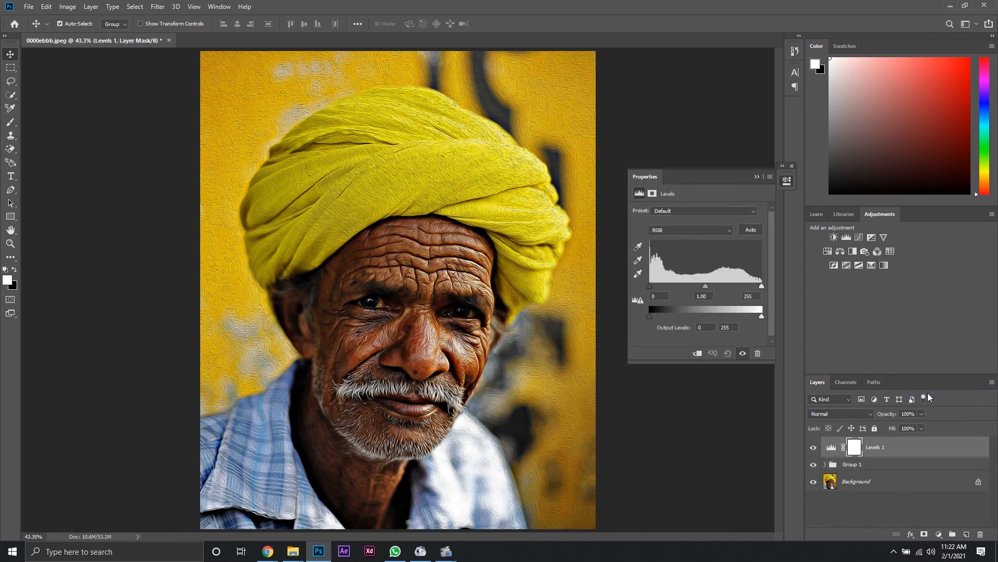
{"action": "left_click_drag", "start_coordinate": [651, 285], "coordinate": [650, 287]}
{"action": "left_click_drag", "start_coordinate": [762, 286], "coordinate": [740, 291]}
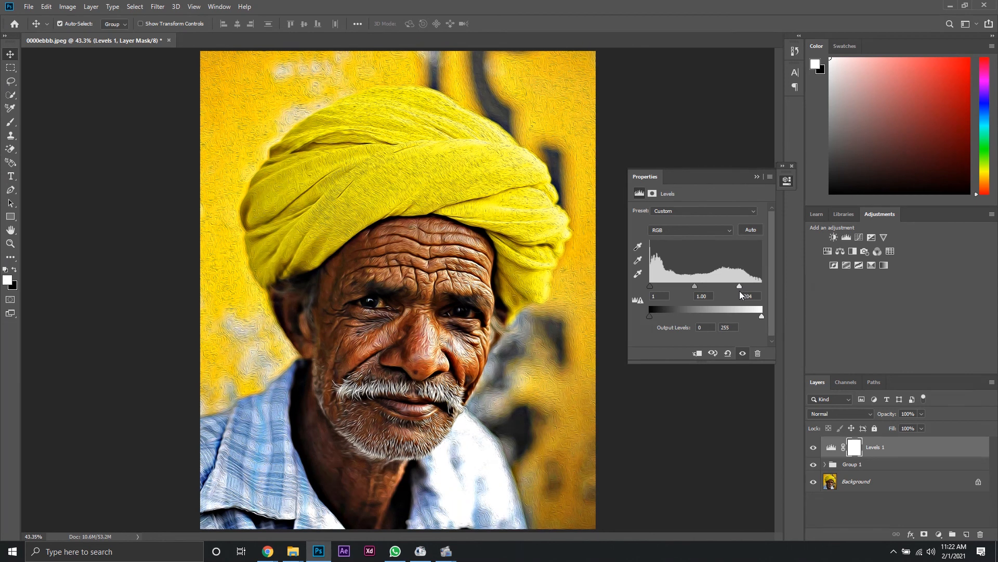
- Undo the last highlight change in the Levels adjustment and set its shadow input to 11
{"action": "key", "text": "ctrl+z"}
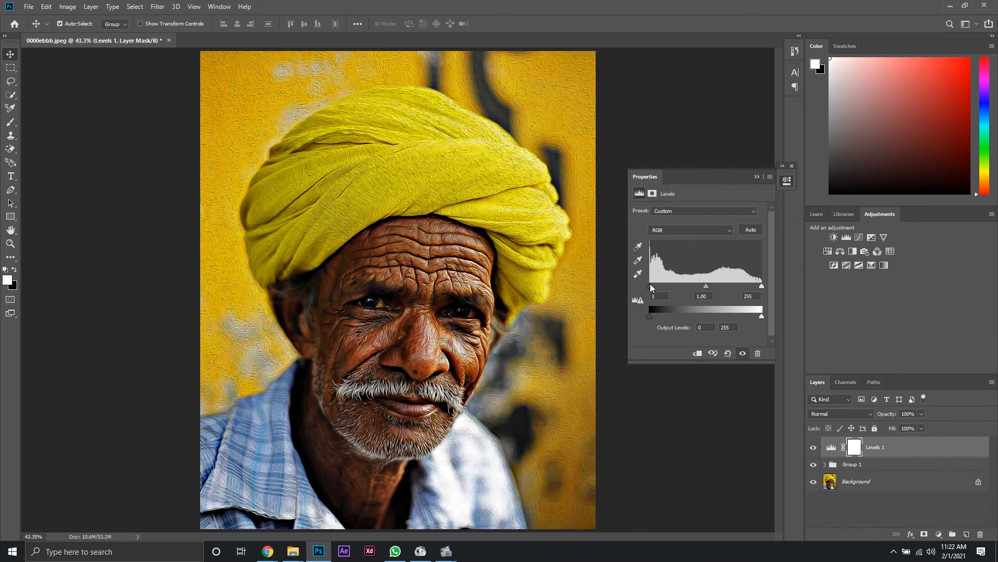
{"action": "left_click_drag", "start_coordinate": [650, 285], "coordinate": [654, 286]}
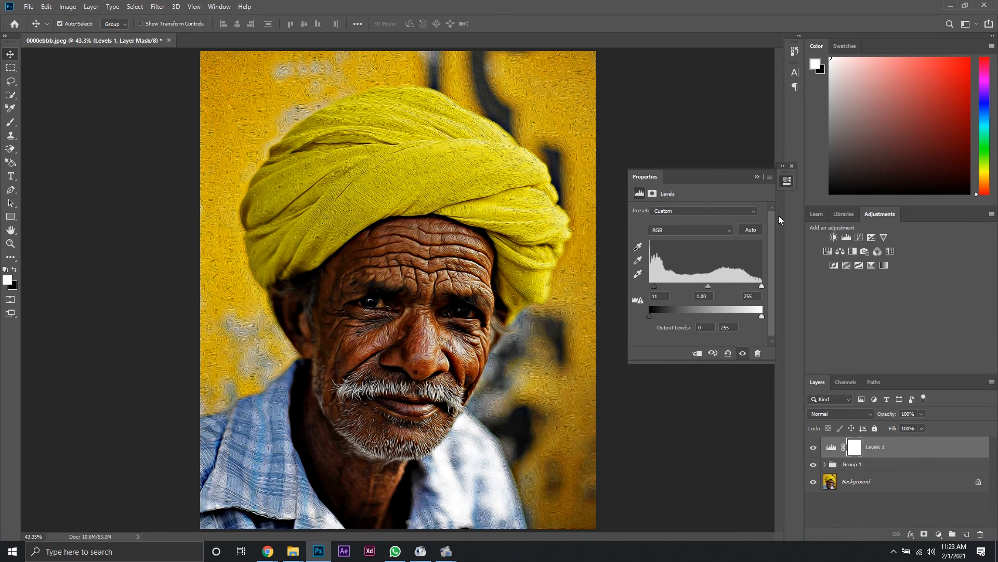
{"action": "left_click", "coordinate": [758, 177]}
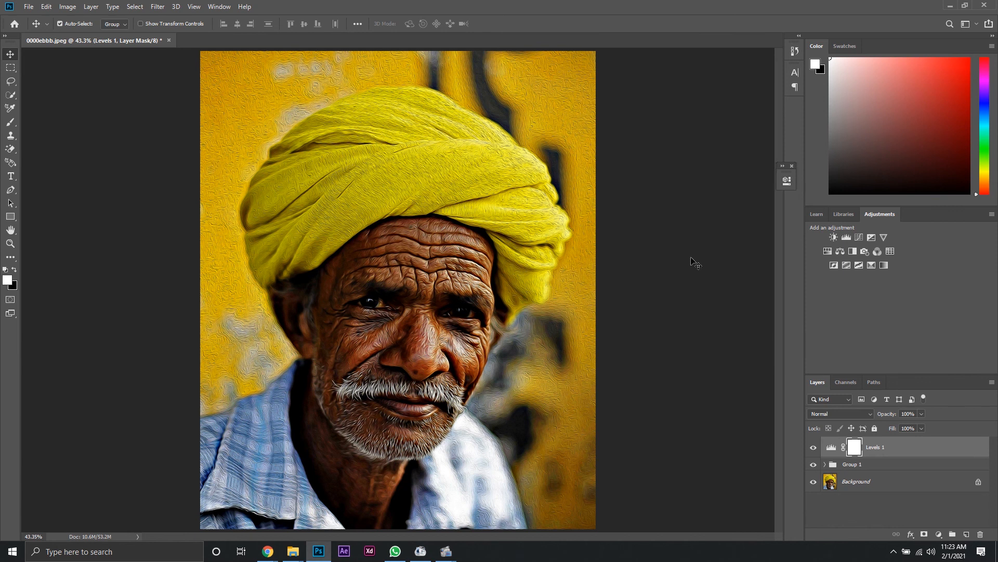
- Add a Hue/Saturation adjustment layer directly above Group 1 with hue +1, saturation +14 and lightness -4
{"action": "left_click", "coordinate": [897, 469]}
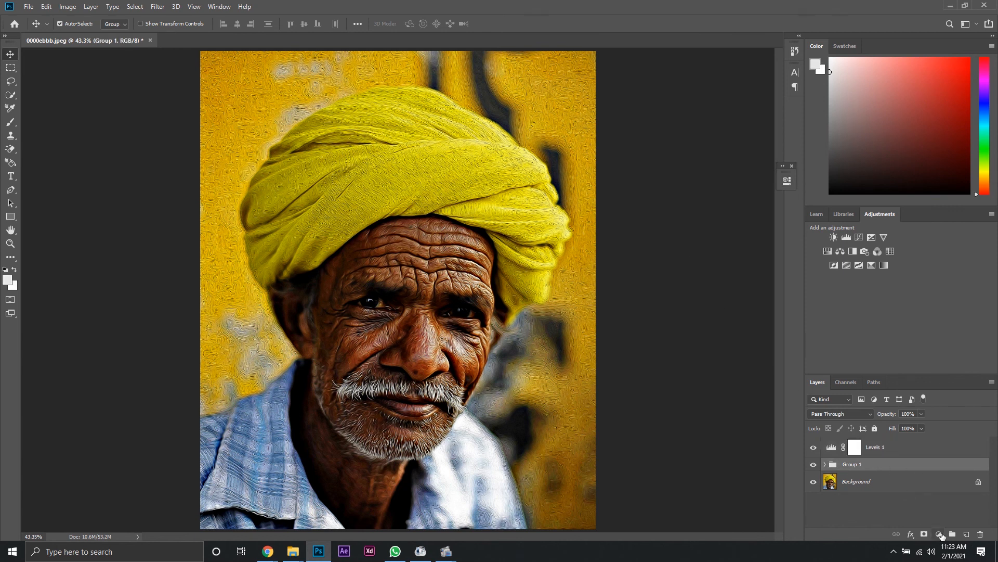
{"action": "left_click", "coordinate": [939, 534]}
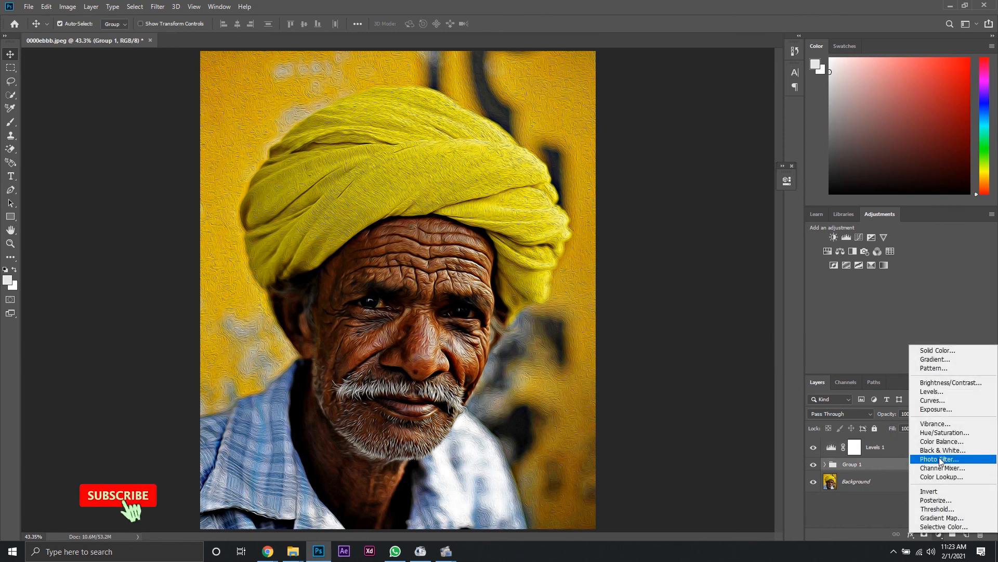
{"action": "left_click", "coordinate": [944, 432]}
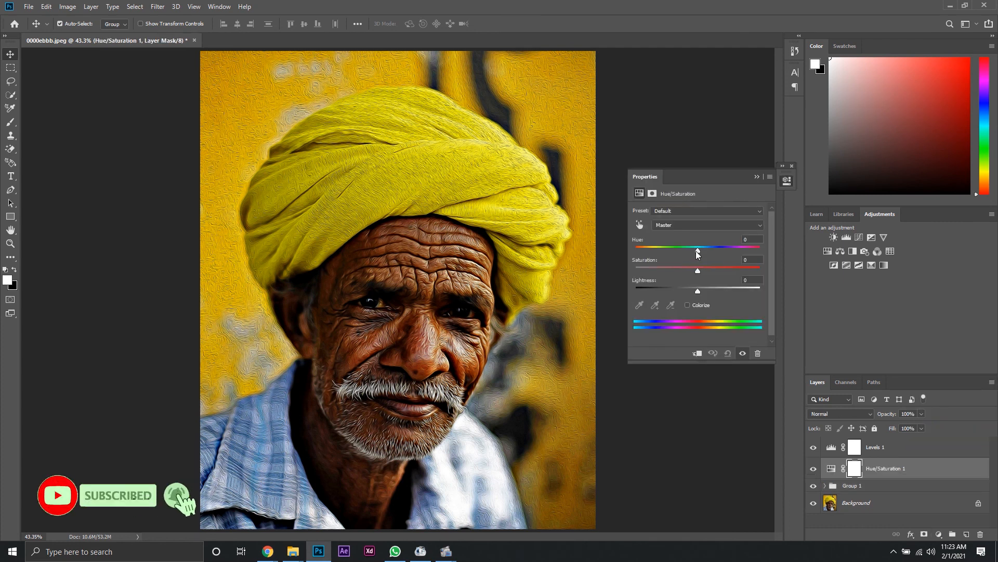
{"action": "left_click_drag", "start_coordinate": [697, 251], "coordinate": [696, 293]}
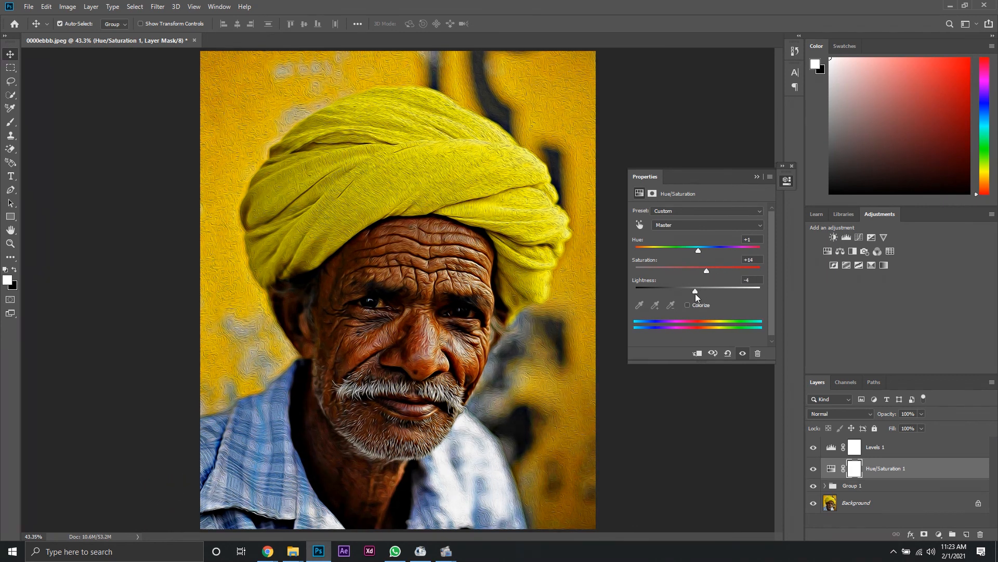
{"action": "left_click", "coordinate": [758, 177]}
{"action": "left_click", "coordinate": [689, 262]}
- Inspect the painted portrait and compare it with and without the effect by toggling the visibility of Group 1
{"action": "scroll", "coordinate": [509, 325], "scroll_direction": "down", "scroll_amount": 3}
{"action": "scroll", "coordinate": [504, 323], "scroll_direction": "up", "scroll_amount": 2}
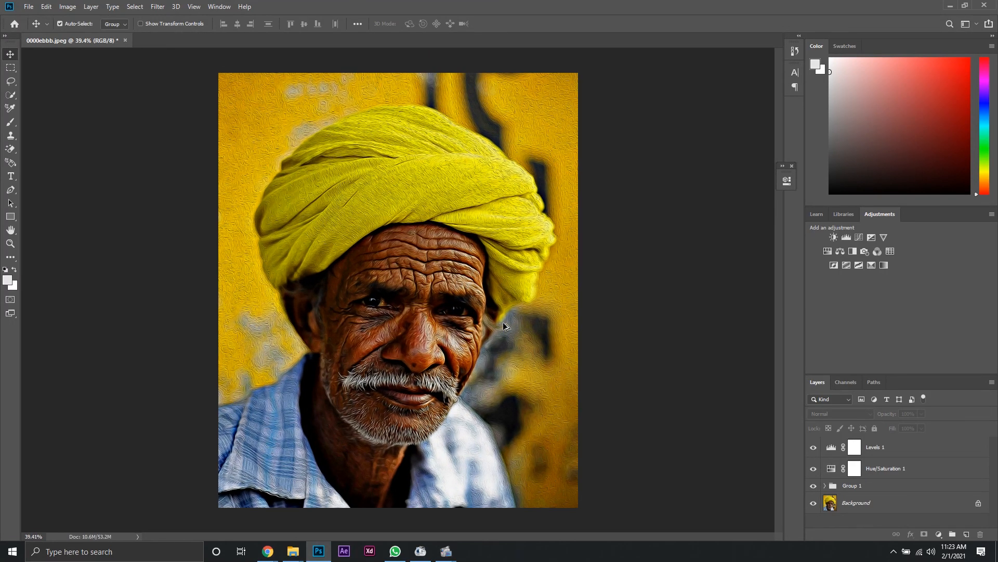
{"action": "scroll", "coordinate": [503, 325], "scroll_direction": "up", "scroll_amount": 3}
{"action": "scroll", "coordinate": [504, 326], "scroll_direction": "down", "scroll_amount": 2}
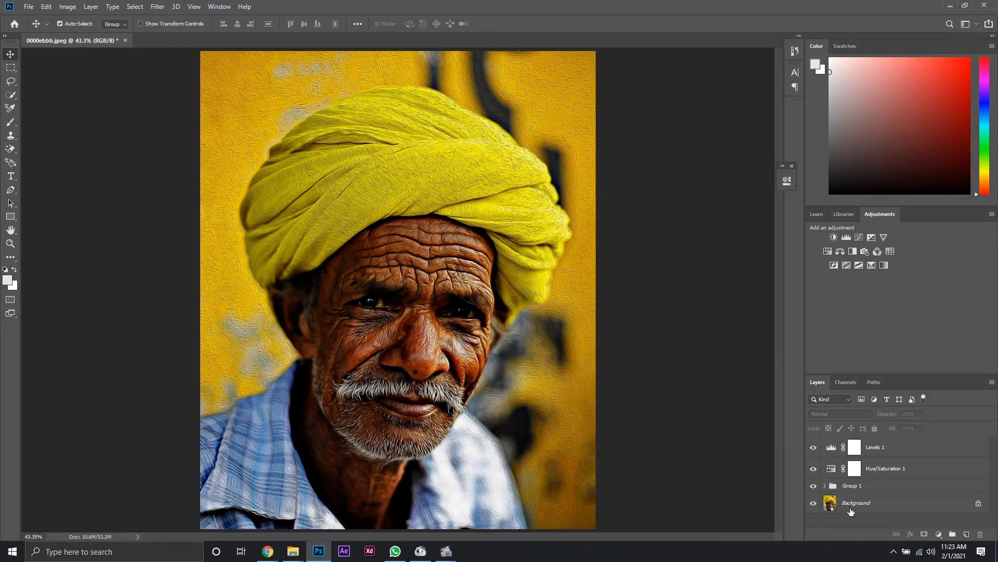
{"action": "mouse_move", "coordinate": [814, 486]}
{"action": "left_mouse_down"}
{"action": "mouse_move", "coordinate": [807, 457]}
{"action": "mouse_move", "coordinate": [814, 489]}
{"action": "left_mouse_up"}
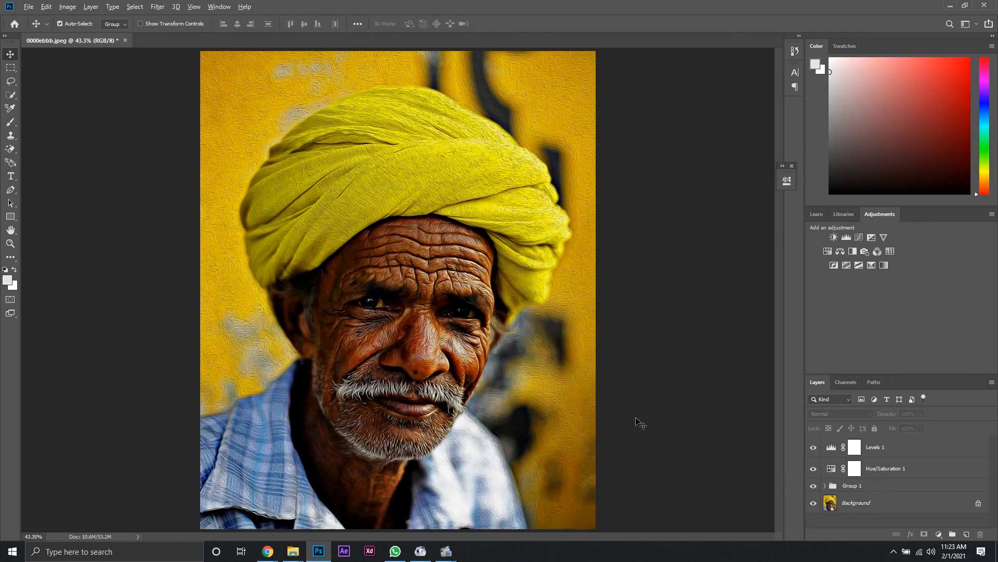